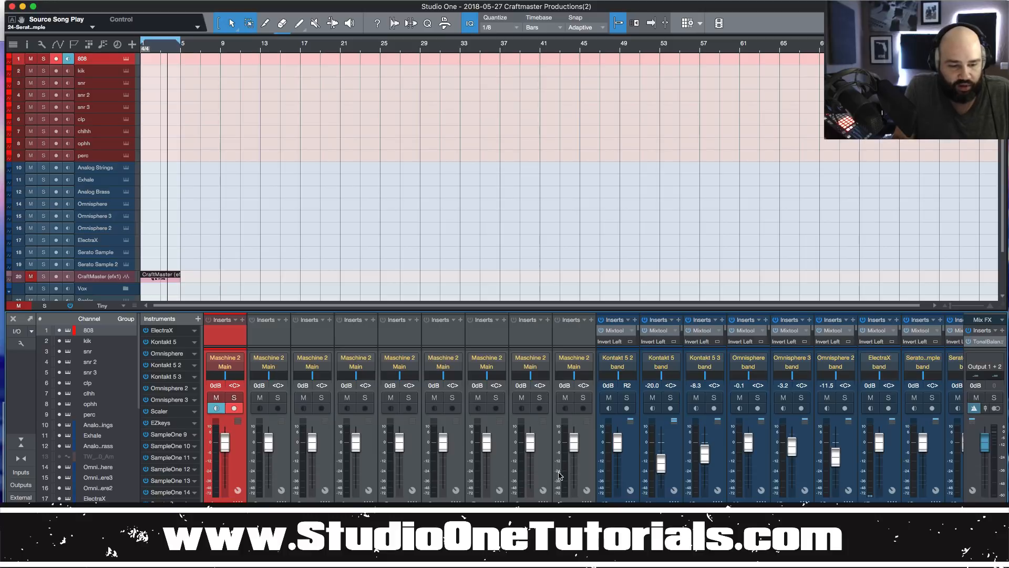
Route all selected Maschine 2 drum channels to the drums bus.
shift+click(584, 472)
click(587, 366)
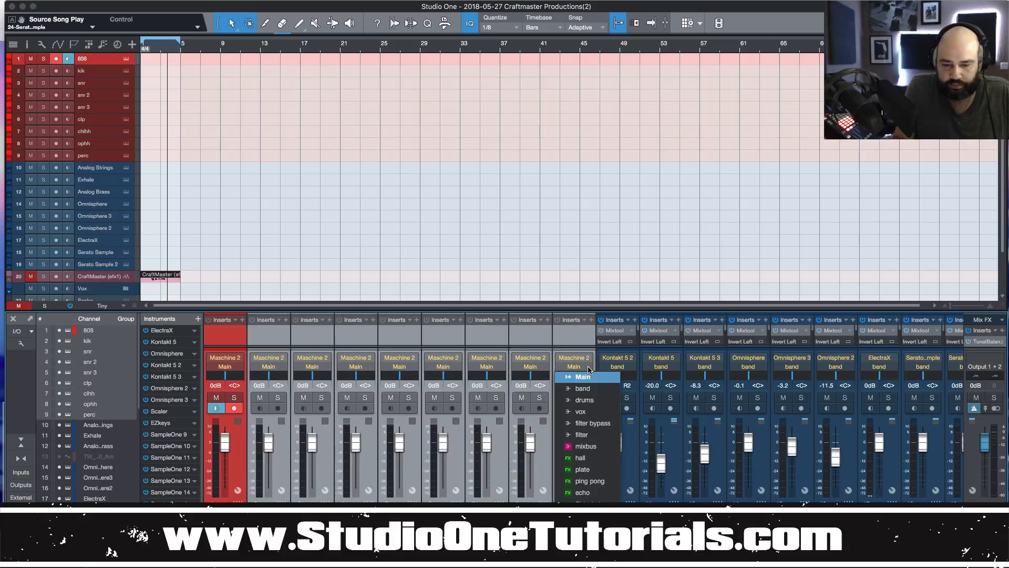
click(592, 401)
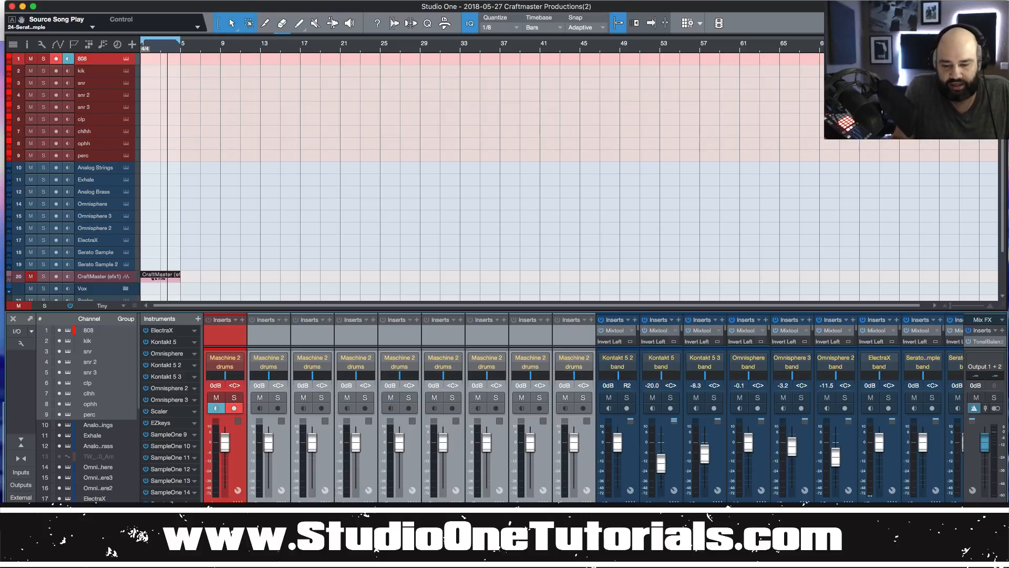
Colour the drum channels red and bring up the Maschine 2 instrument window.
click(589, 511)
click(757, 452)
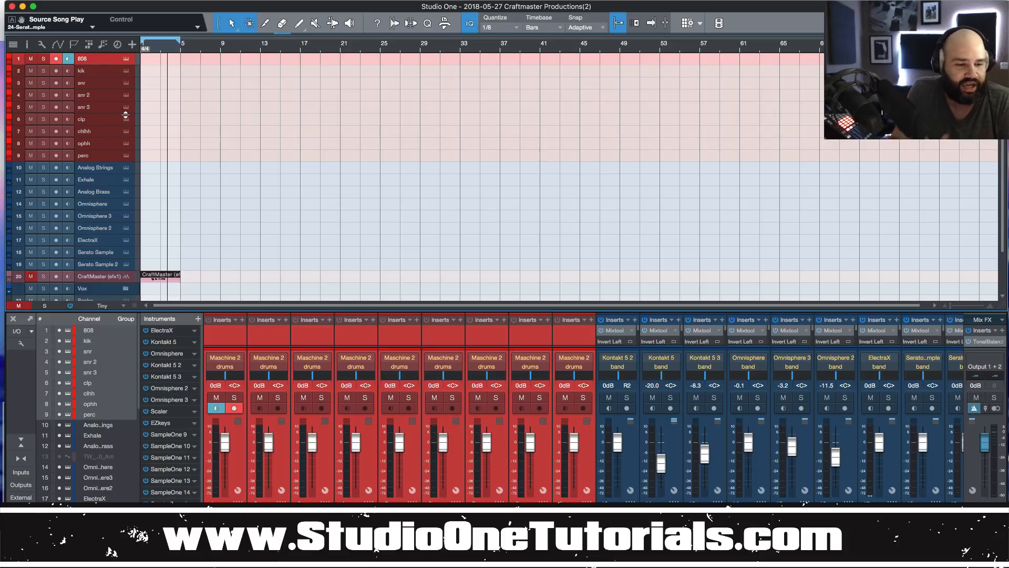
click(125, 59)
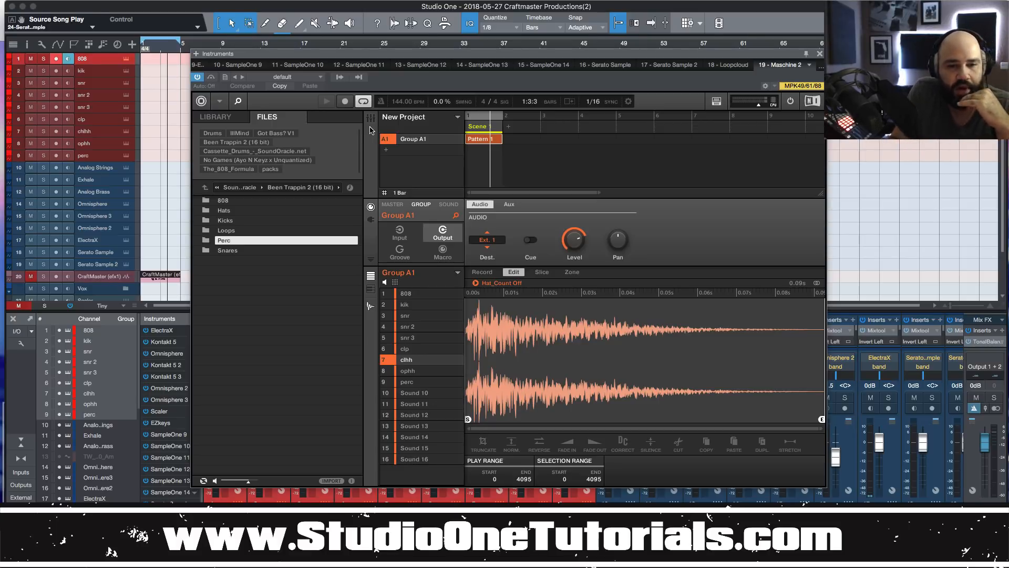
Select Maschine's kik sound to show its Kick - Overt Fold sample in the editor.
right_click(219, 243)
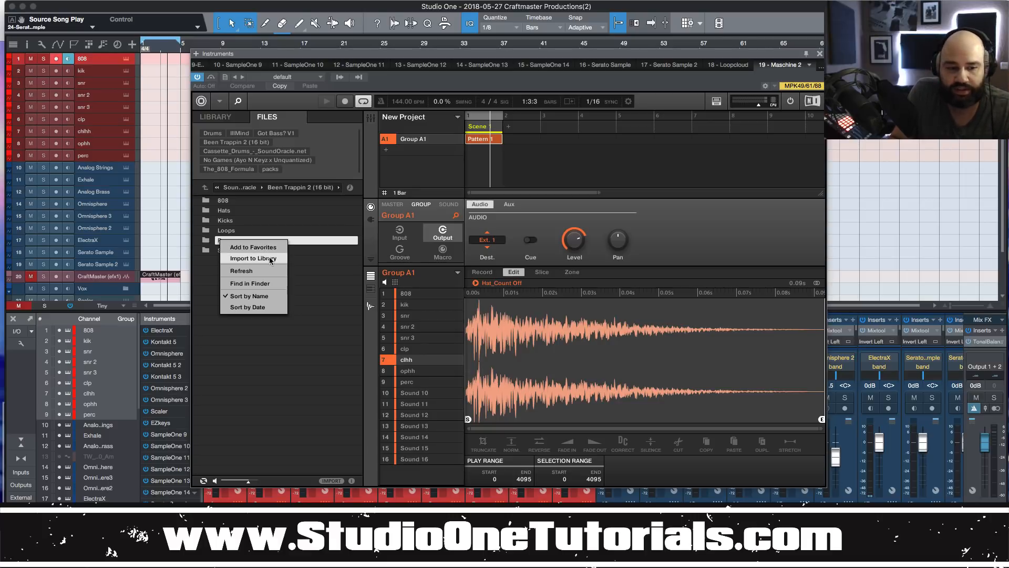
click(337, 270)
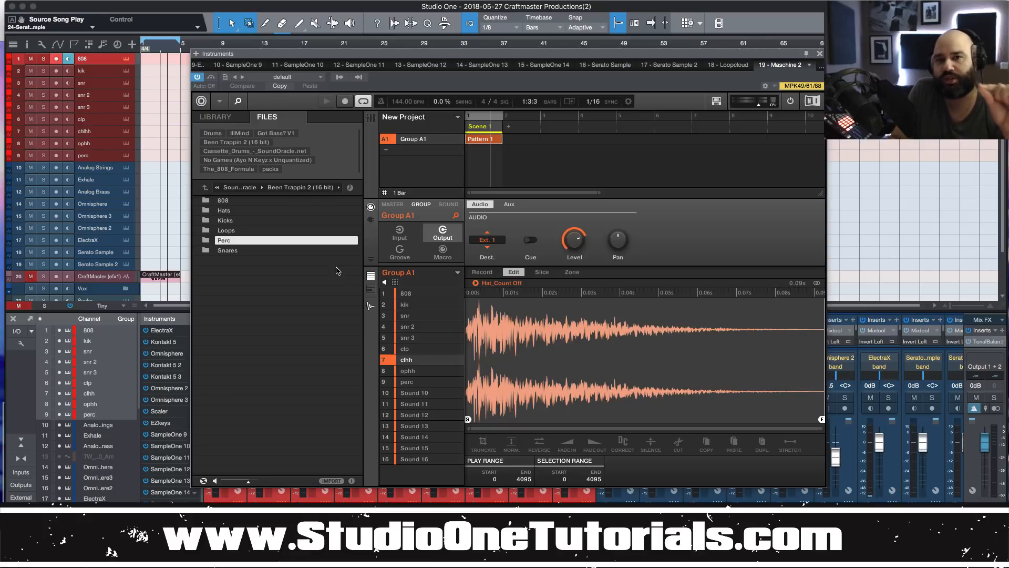
click(420, 307)
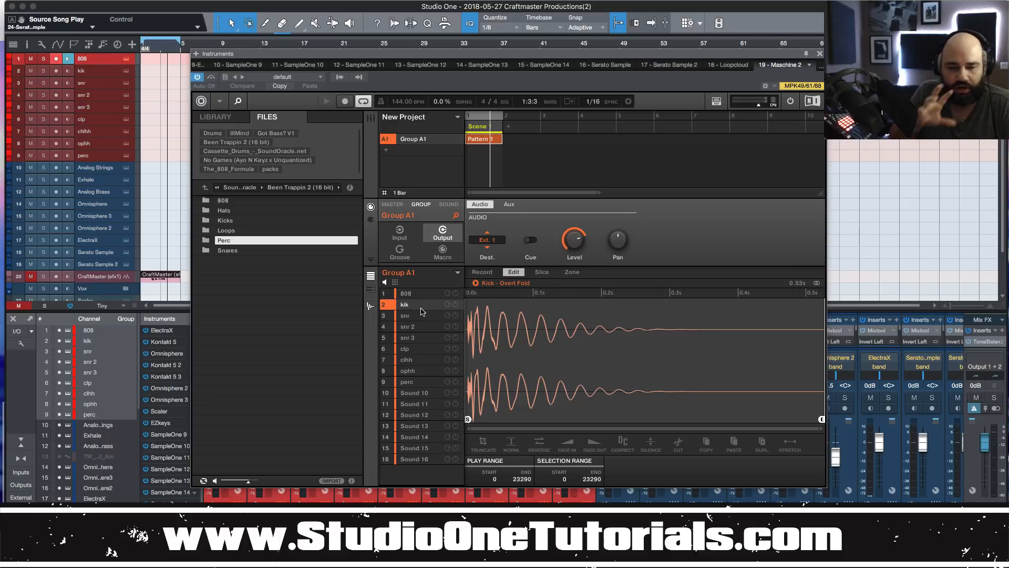
Select Maschine's 808 sound to load and audition its 360z sample.
click(430, 295)
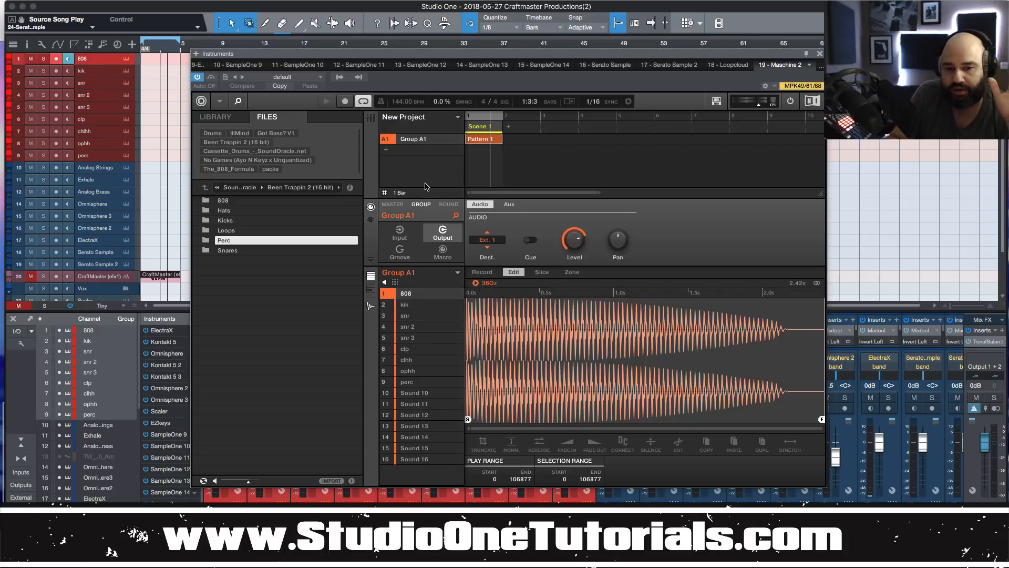
Check the 808 sound's audio output destination, leaving it on Ext. 1.
click(449, 204)
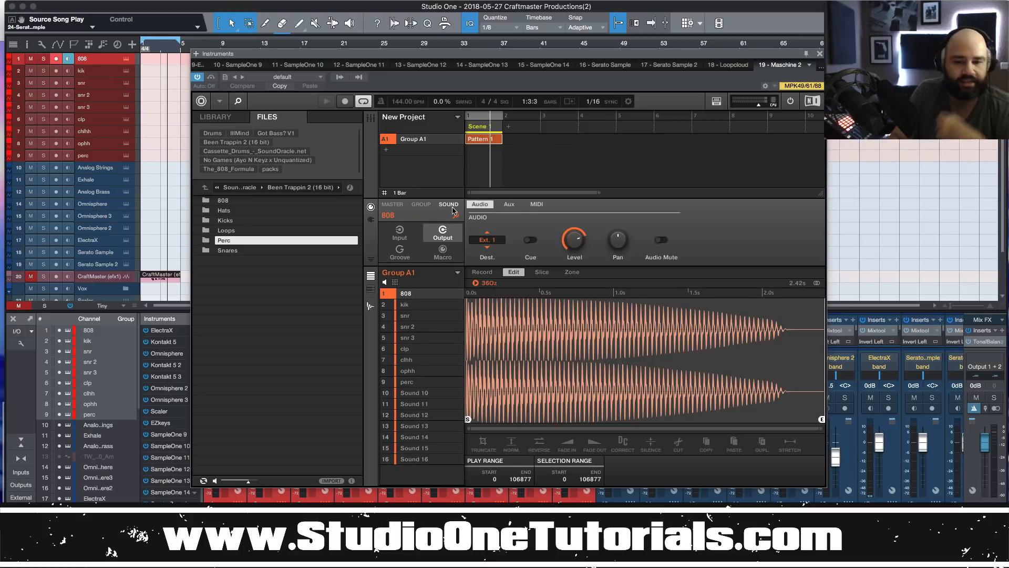
click(430, 206)
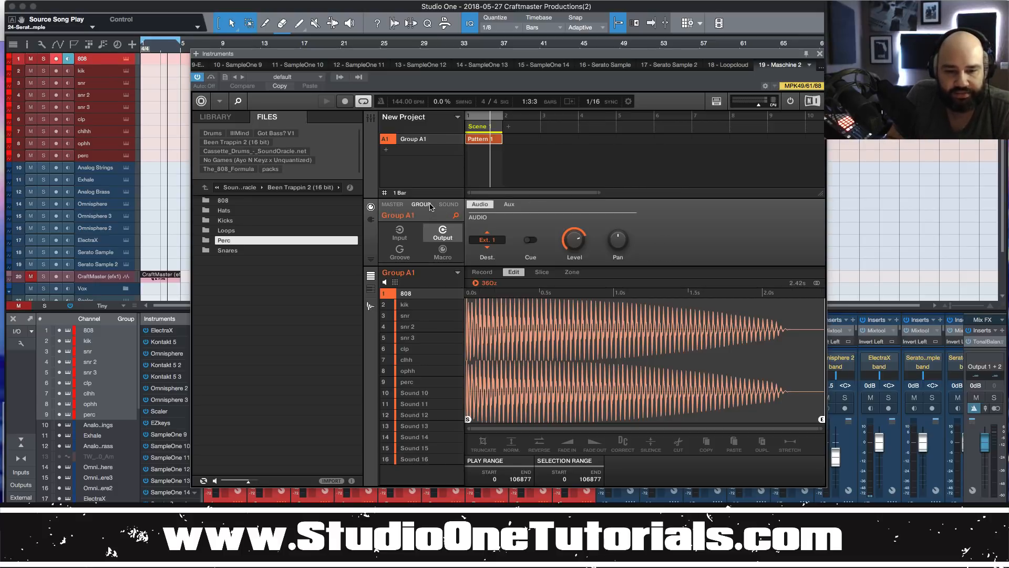
click(443, 206)
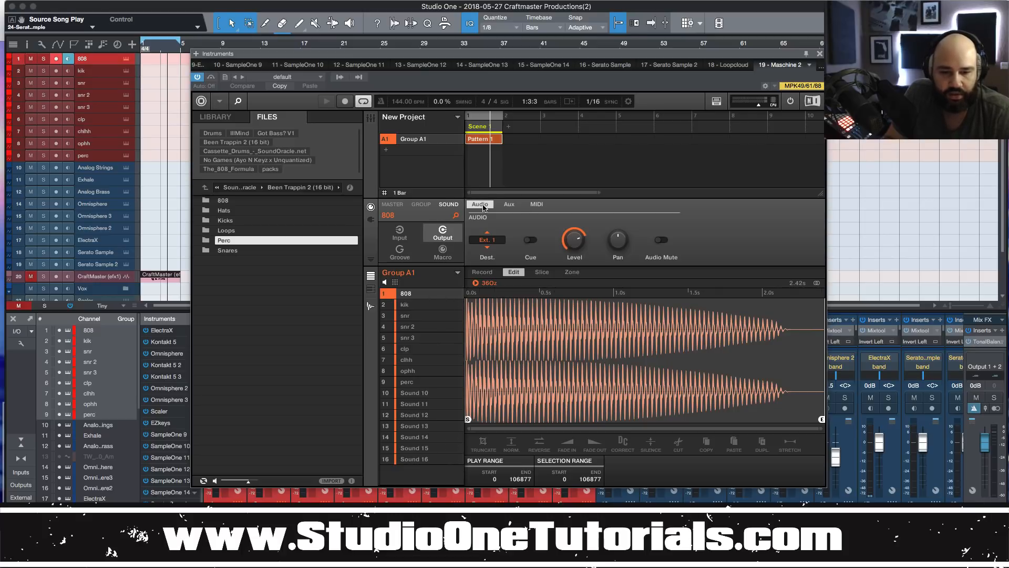
click(534, 206)
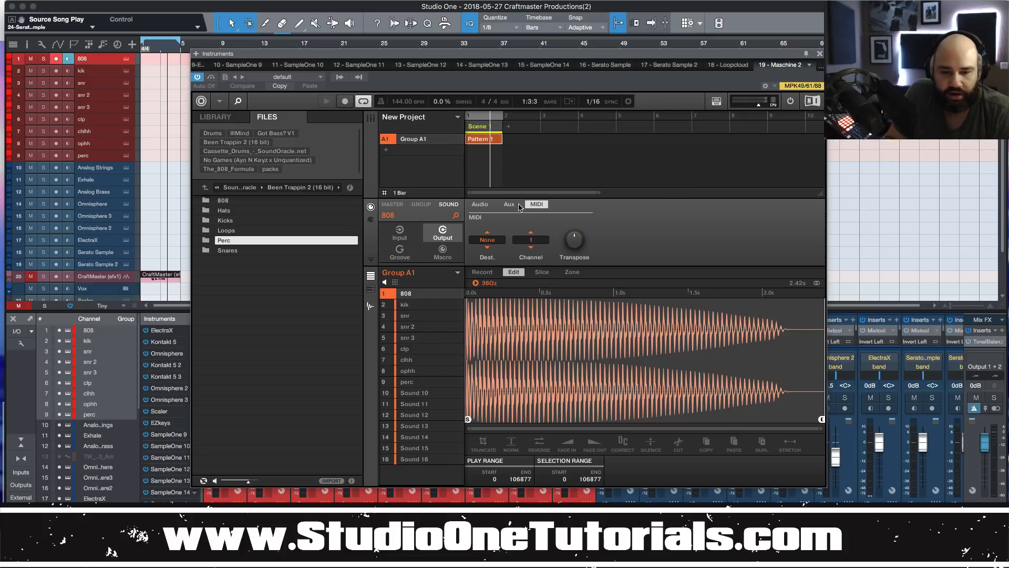
click(480, 204)
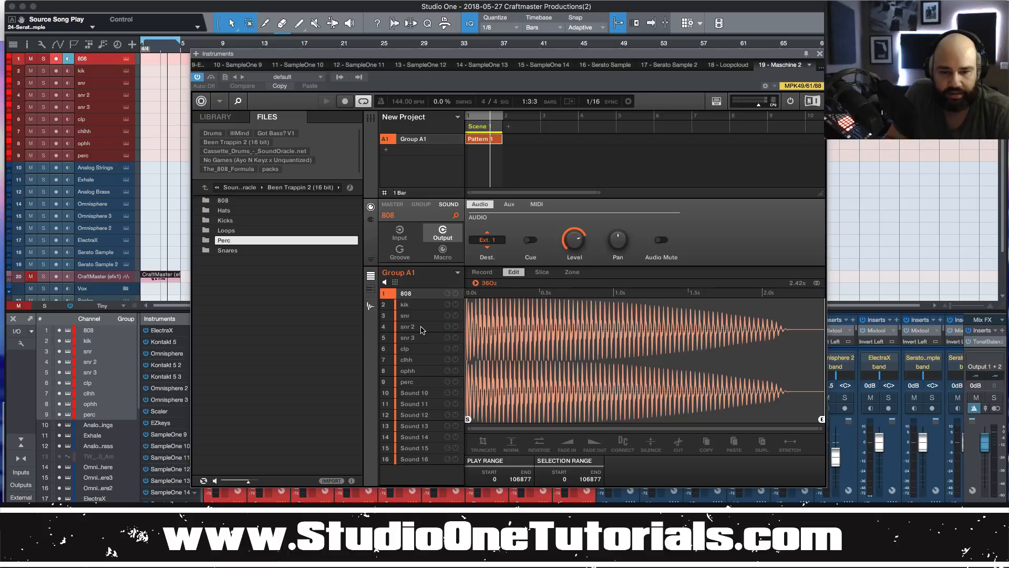
click(495, 242)
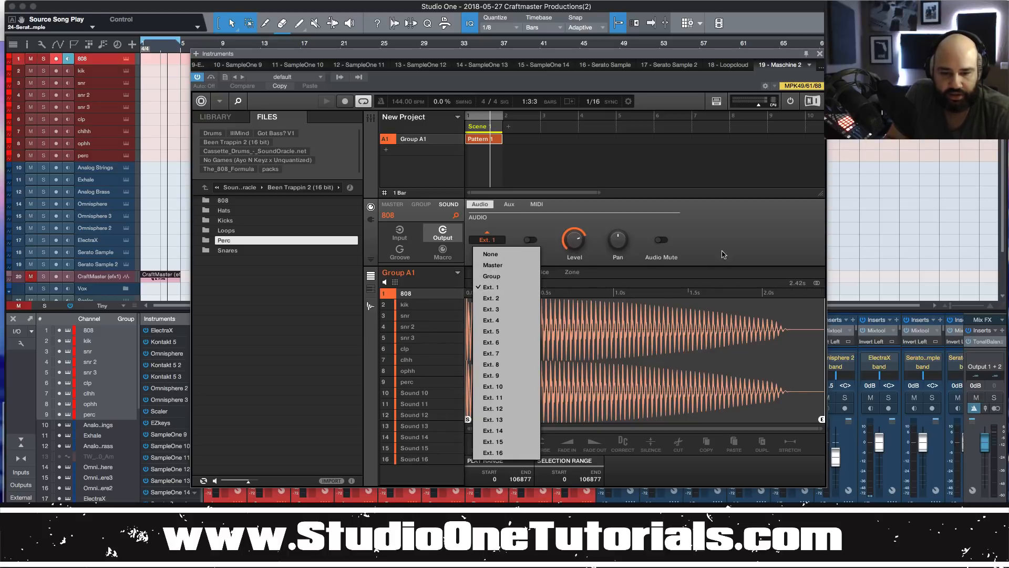
click(623, 282)
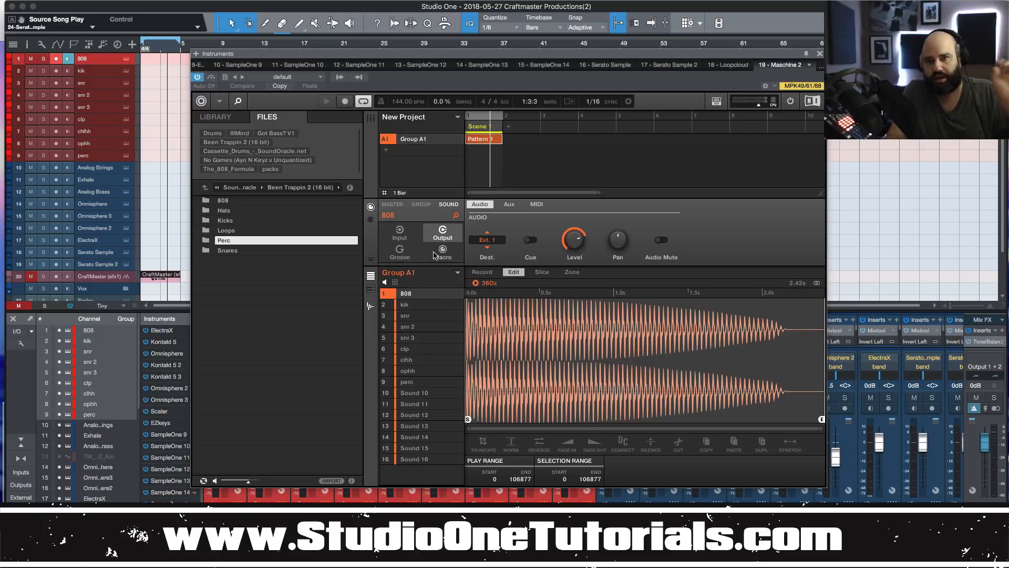
Verify kik Ext. 2, snr 2 Ext. 4, clp Ext. 6, ophh Ext. 8, perc Ext. 9, then move Maschine aside.
click(430, 305)
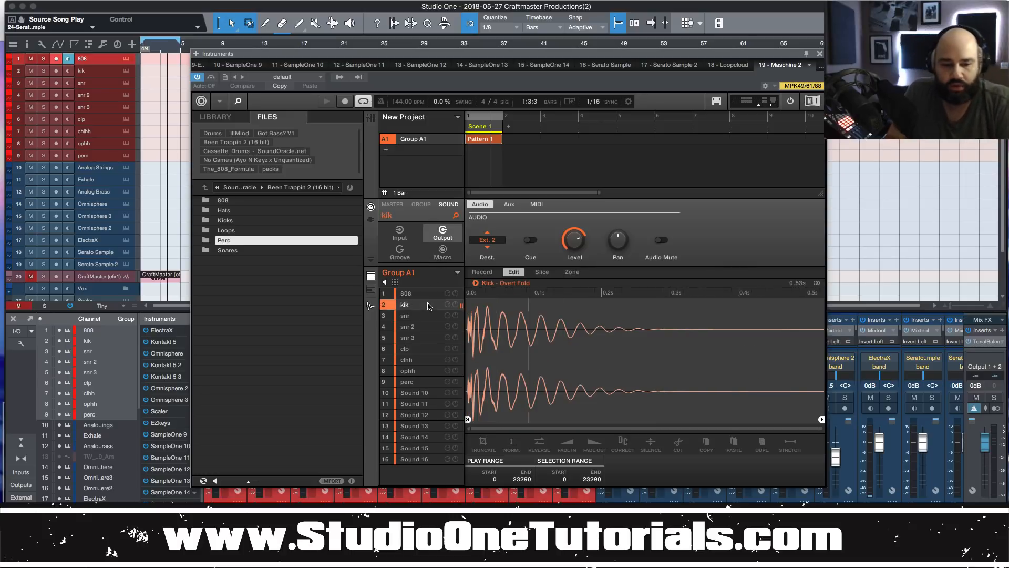
click(429, 316)
click(426, 328)
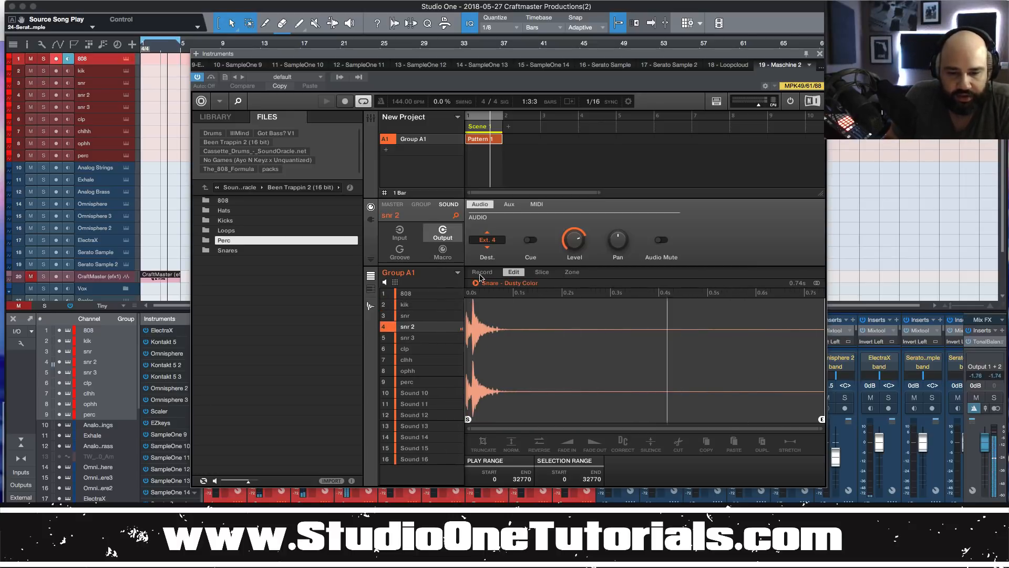
click(489, 241)
click(466, 280)
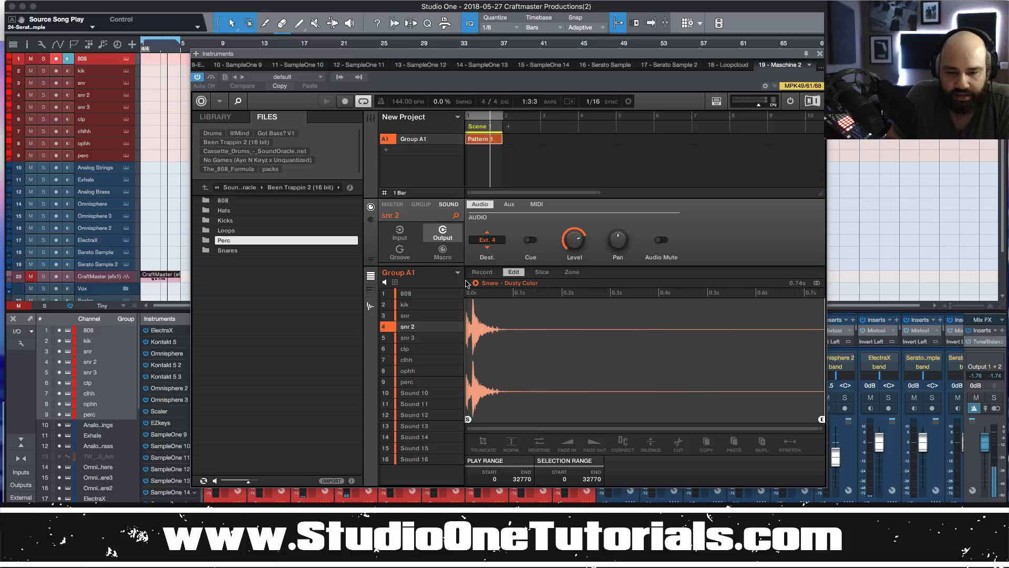
click(430, 339)
click(425, 349)
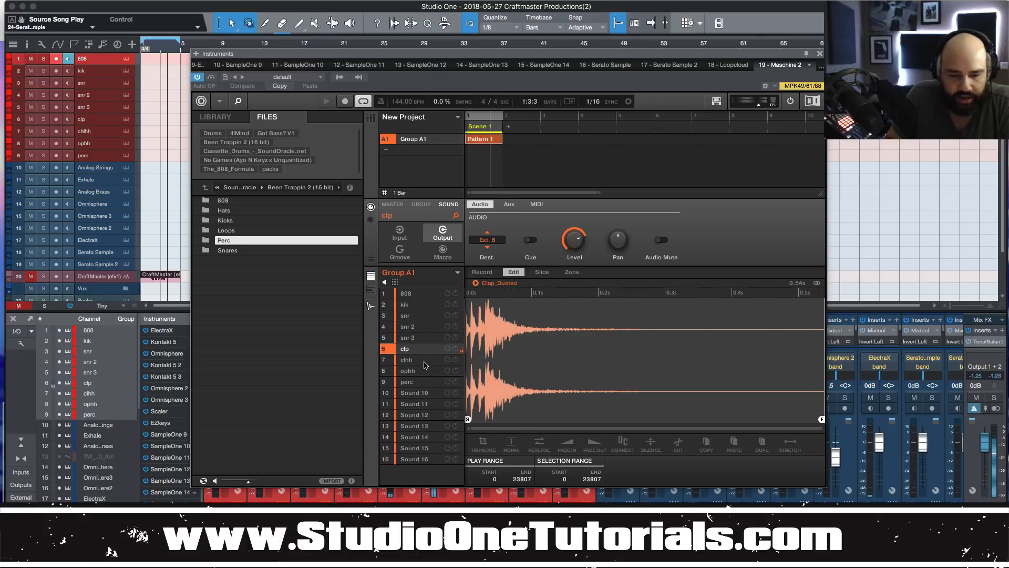
click(426, 360)
click(425, 371)
click(425, 381)
drag(426, 52, 636, 3)
click(573, 518)
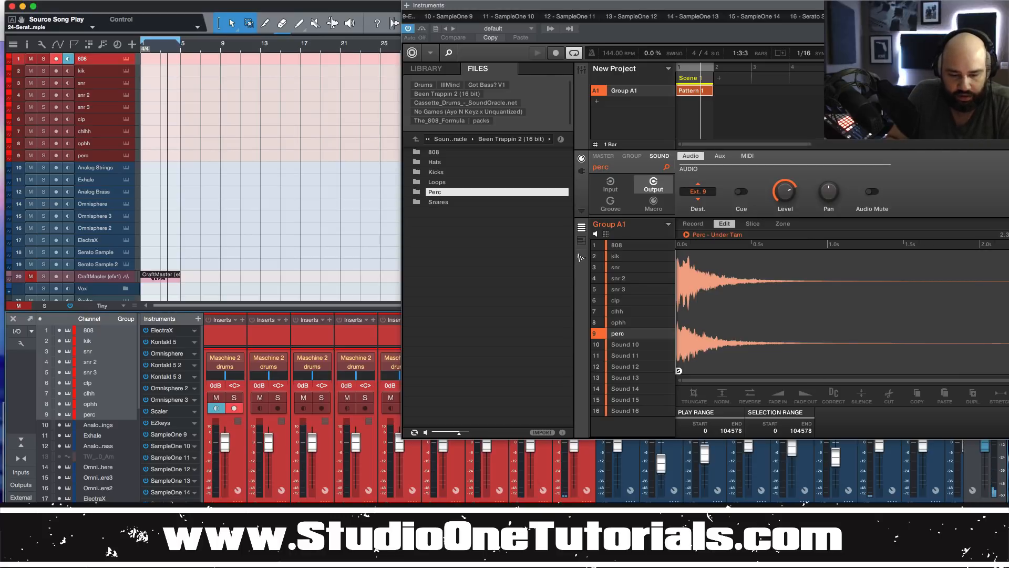
Close the Maschine 2 window with F11 to show the arrangement and mixer.
key(F11)
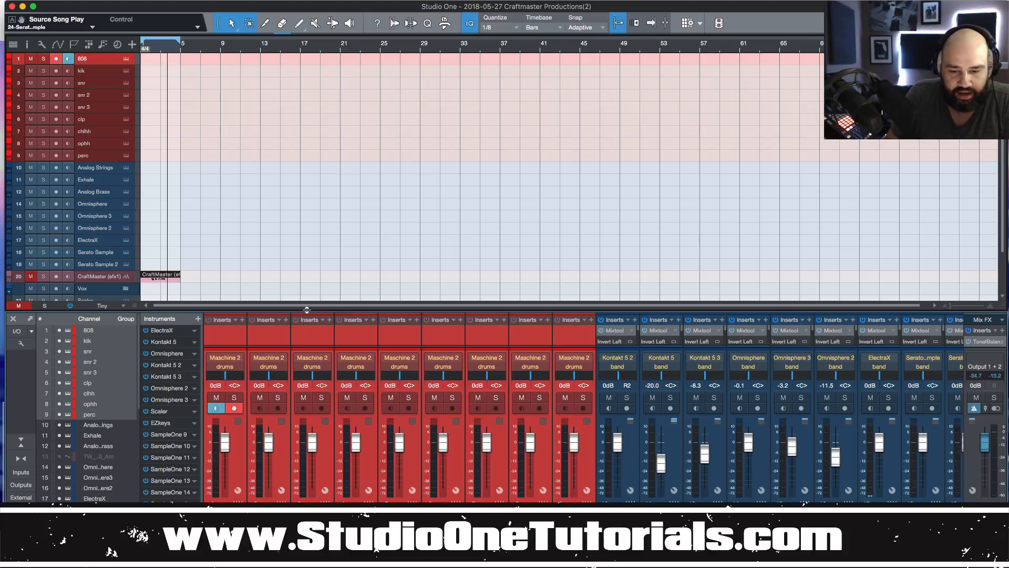
Insert Trackspacer (searched 'ta') and remove it from every drum channel except 808.
drag(307, 310, 310, 226)
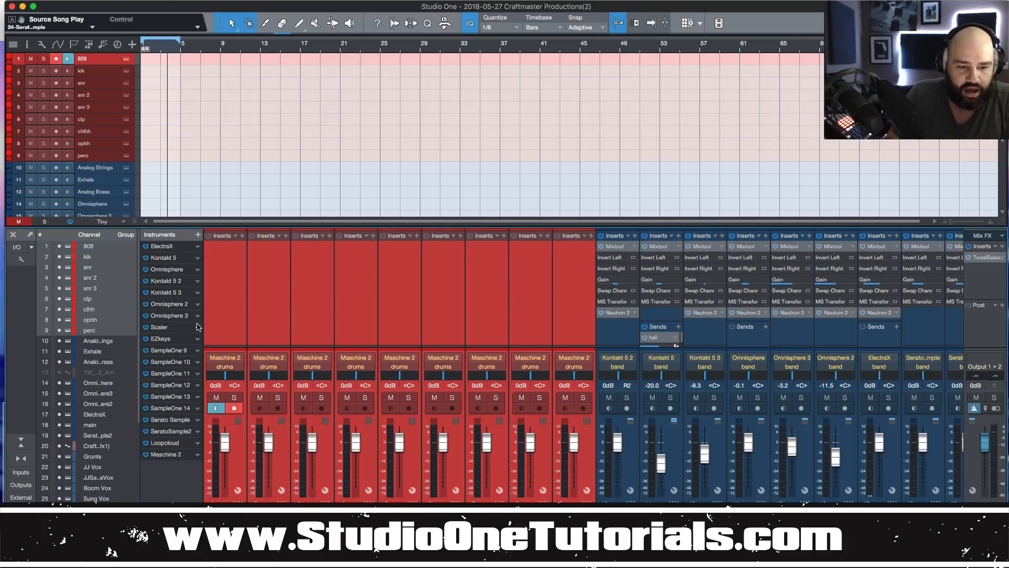
mouse_move(228, 346)
mouse_down()
mouse_move(231, 325)
mouse_move(239, 339)
mouse_up()
click(242, 235)
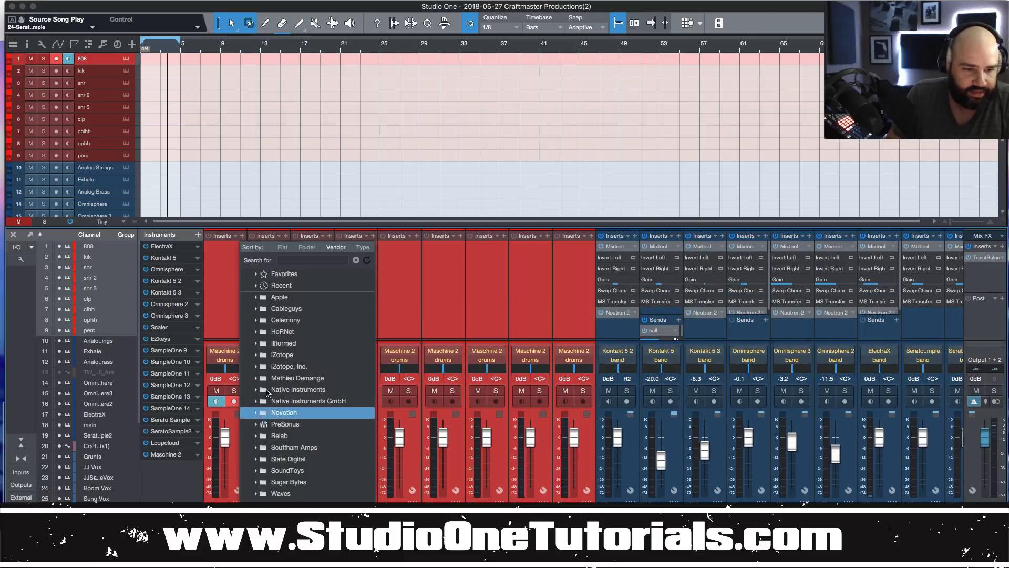
click(303, 260)
text(t)
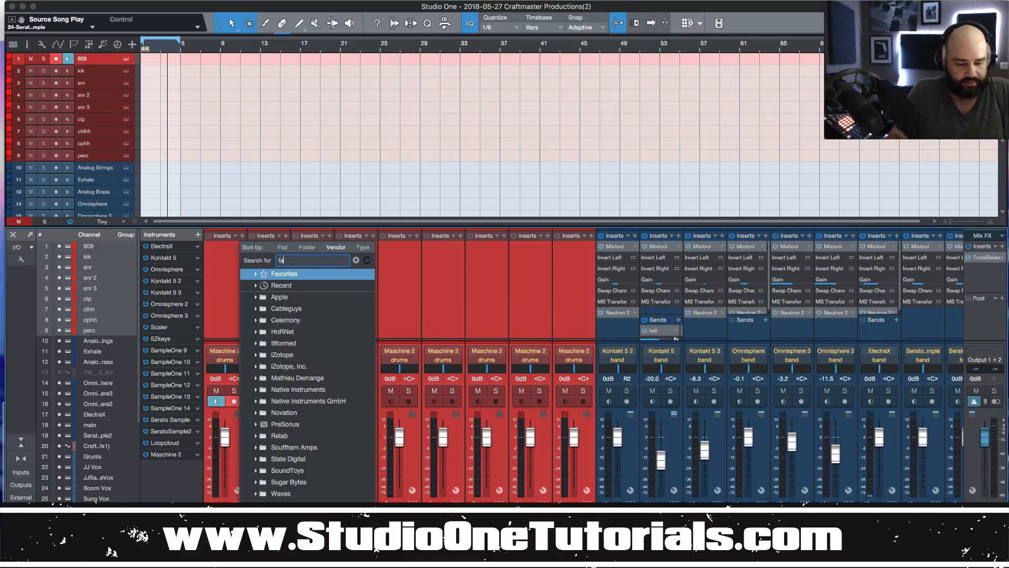
text(ack)
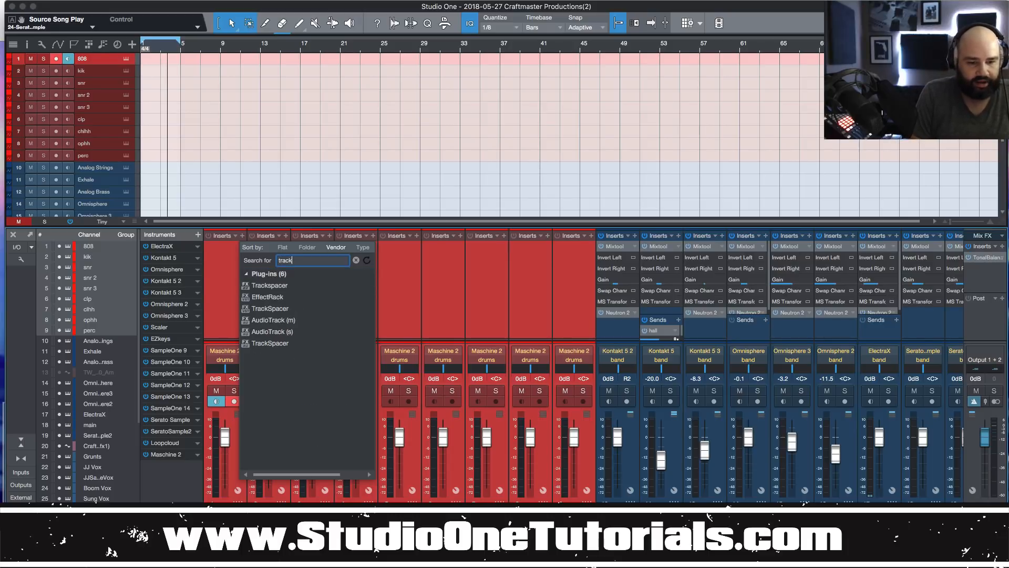
click(261, 285)
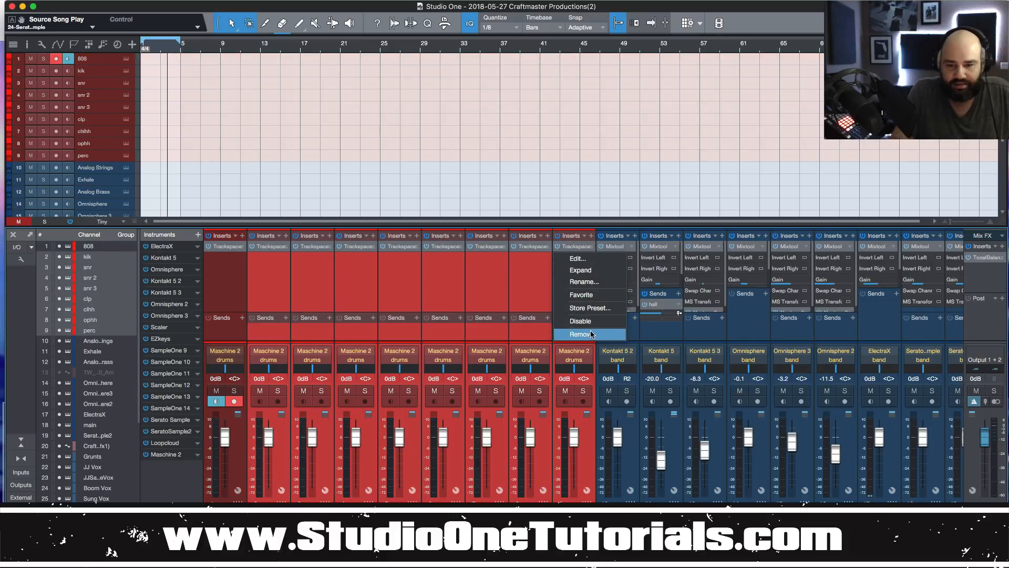
click(590, 333)
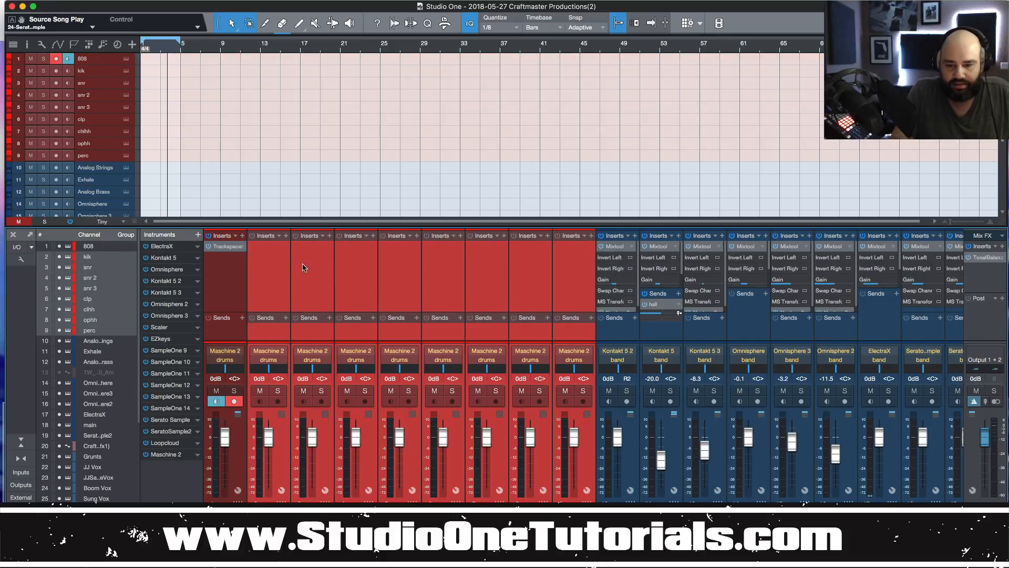
Add a pre-fader sidechain send from kik to Trackspacer's sidechain input.
click(287, 280)
click(286, 318)
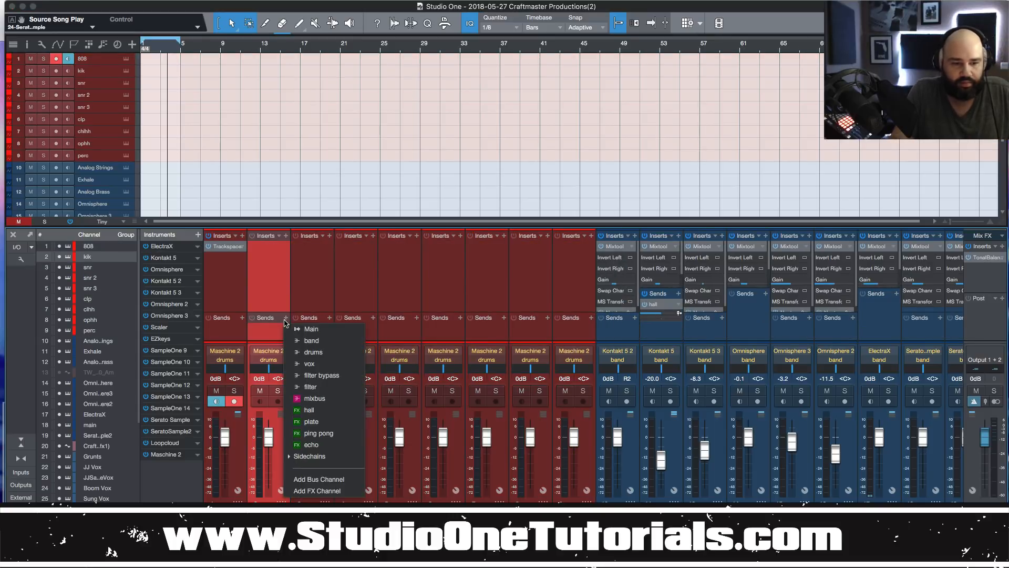
click(298, 459)
click(289, 387)
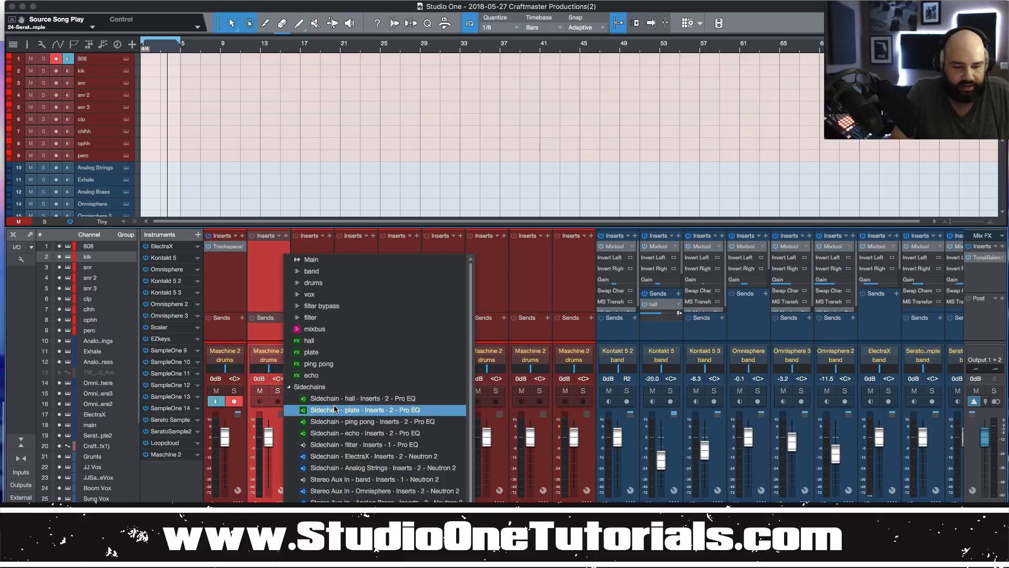
click(326, 525)
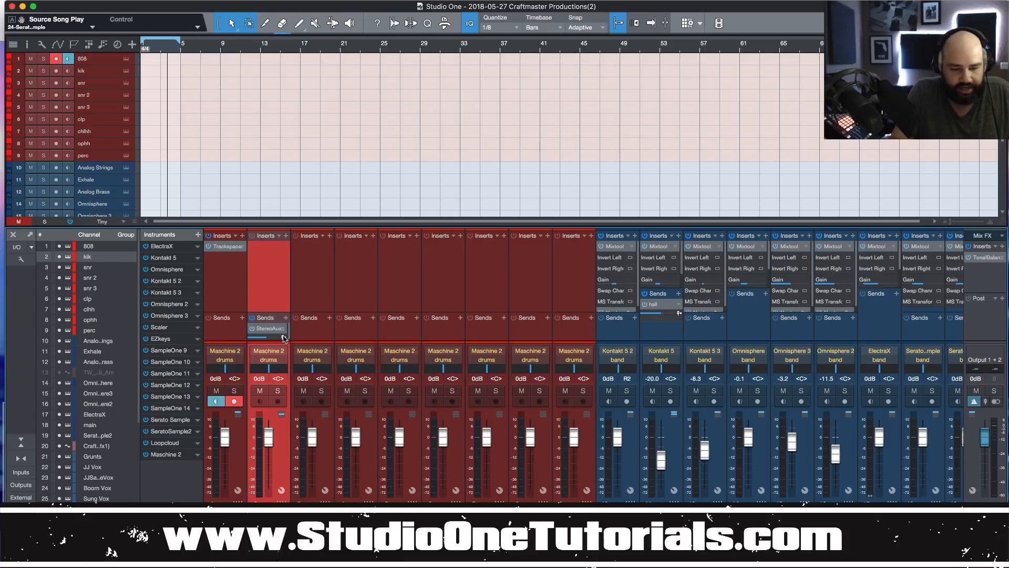
click(284, 338)
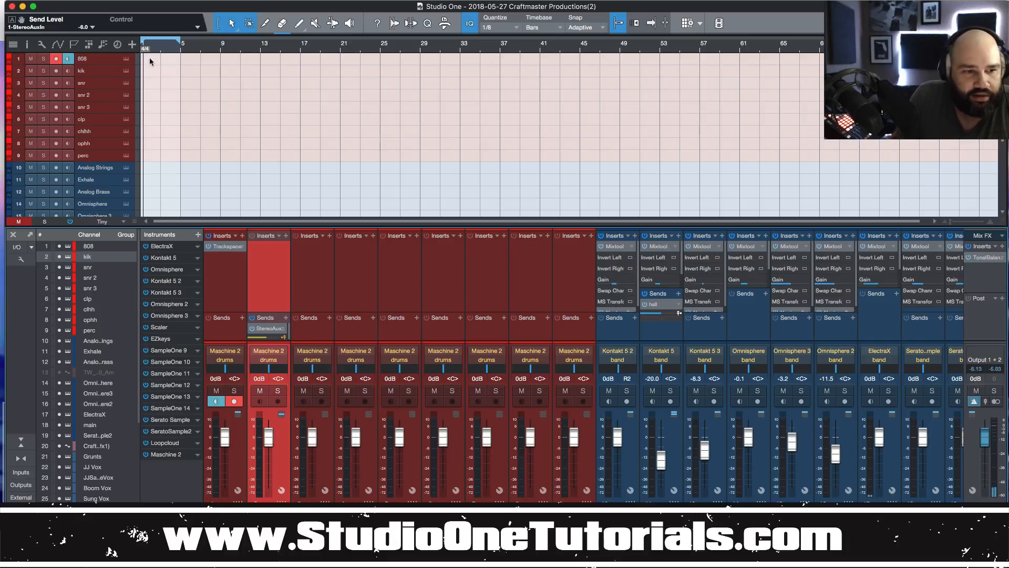
Open the Maschine 2 instrument window showing the kik sample on Ext. 2.
click(126, 60)
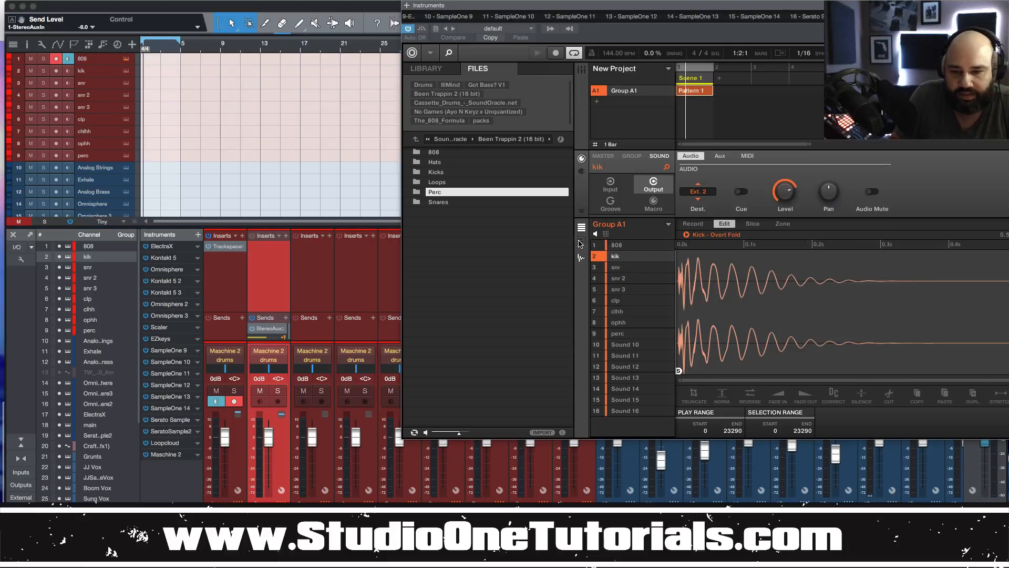
Drag Maschine's Pattern 1 onto track 1 at bar 1, then close the Maschine window.
click(581, 242)
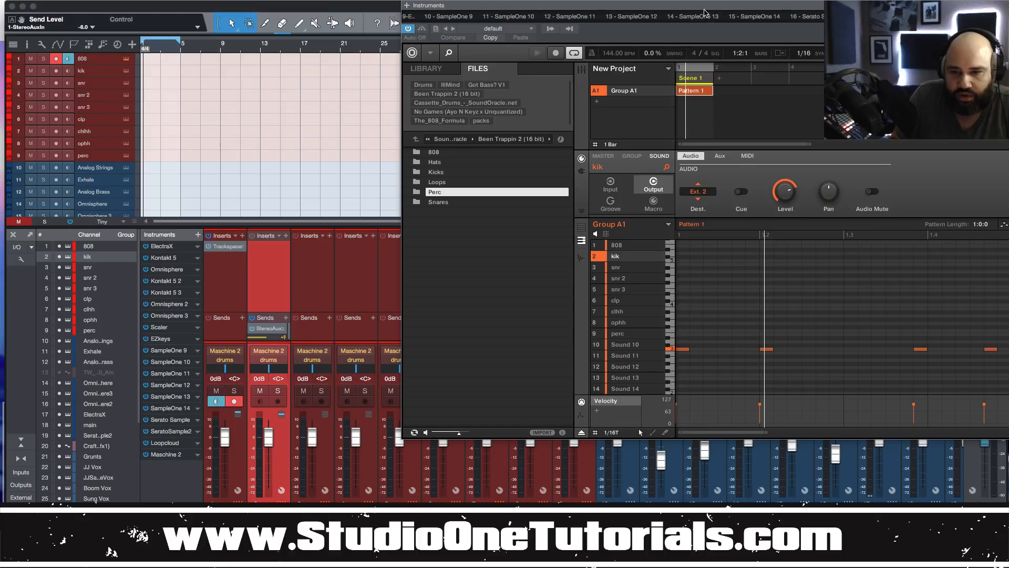
drag(705, 12, 587, 47)
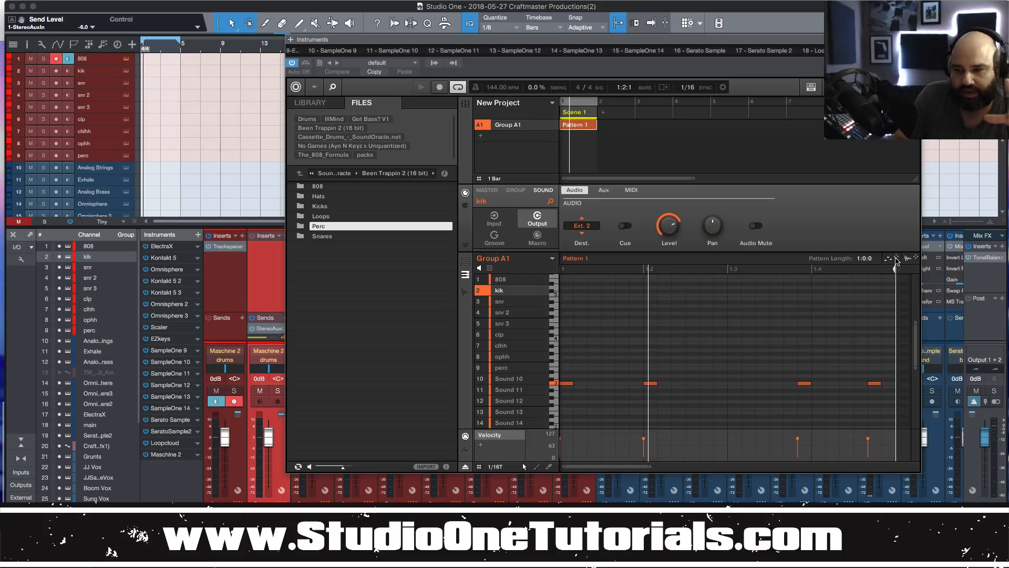
drag(896, 259, 144, 63)
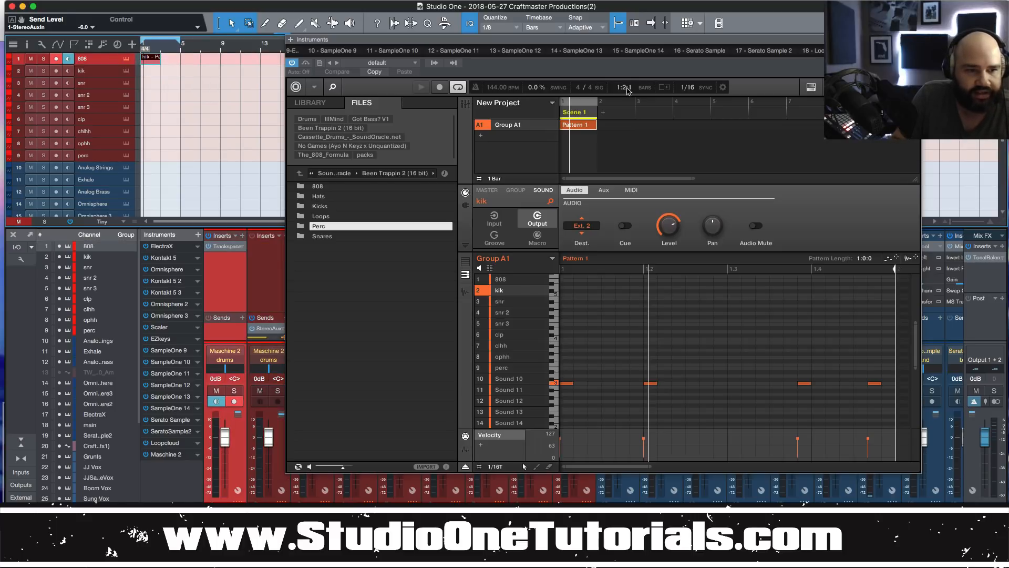
click(915, 39)
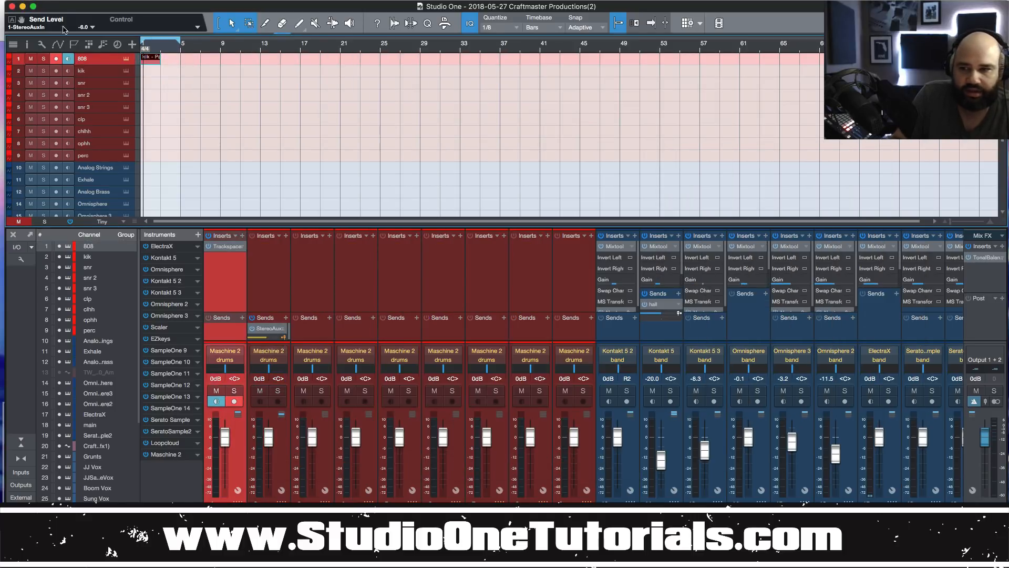
Move the pattern part onto the kik track, open its notes and play it.
drag(155, 64, 155, 75)
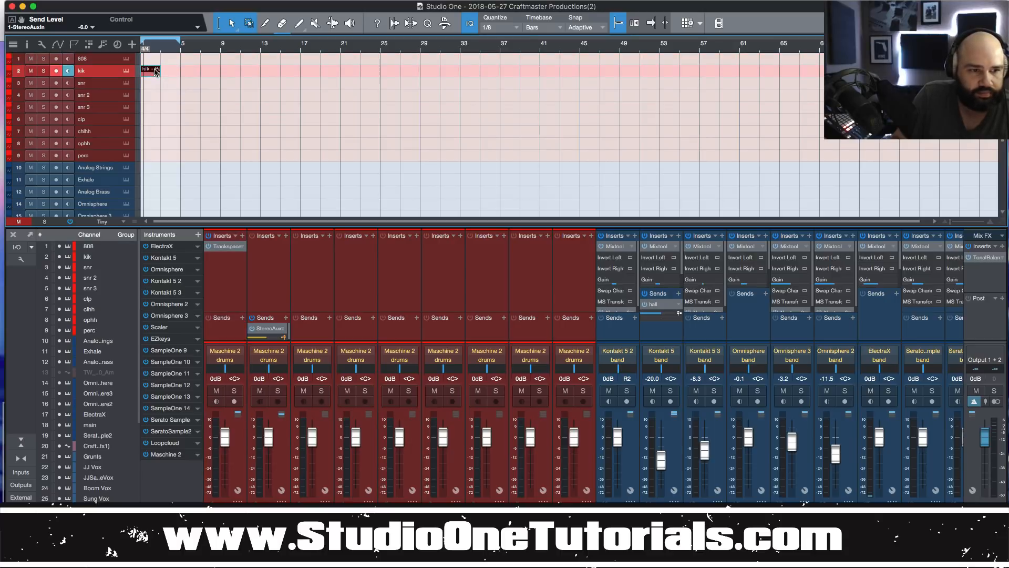
double_click(155, 75)
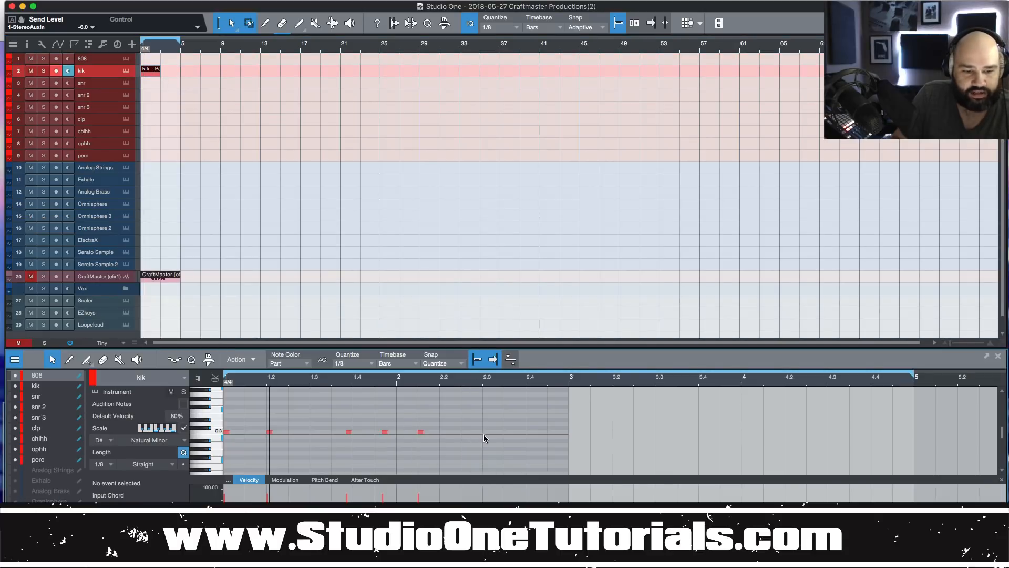
key(space)
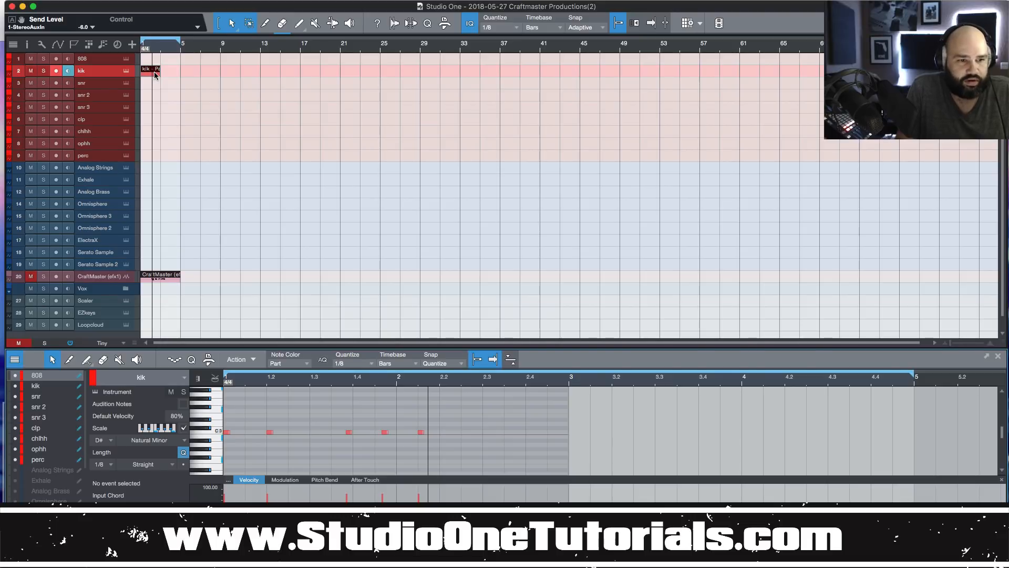
Copy the part onto the 808 track and replay from the song start.
drag(155, 75, 152, 63)
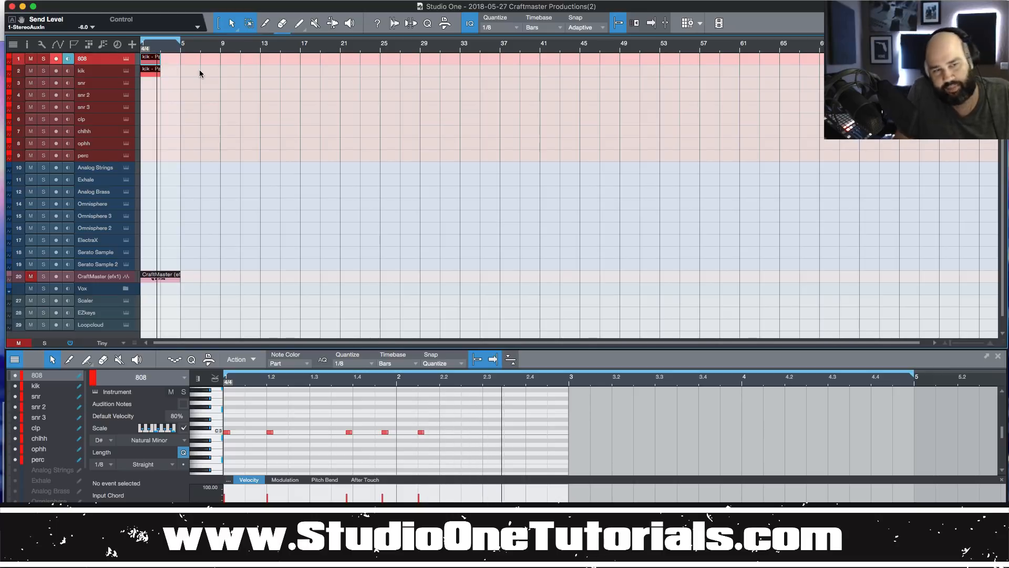
key(comma)
key(space)
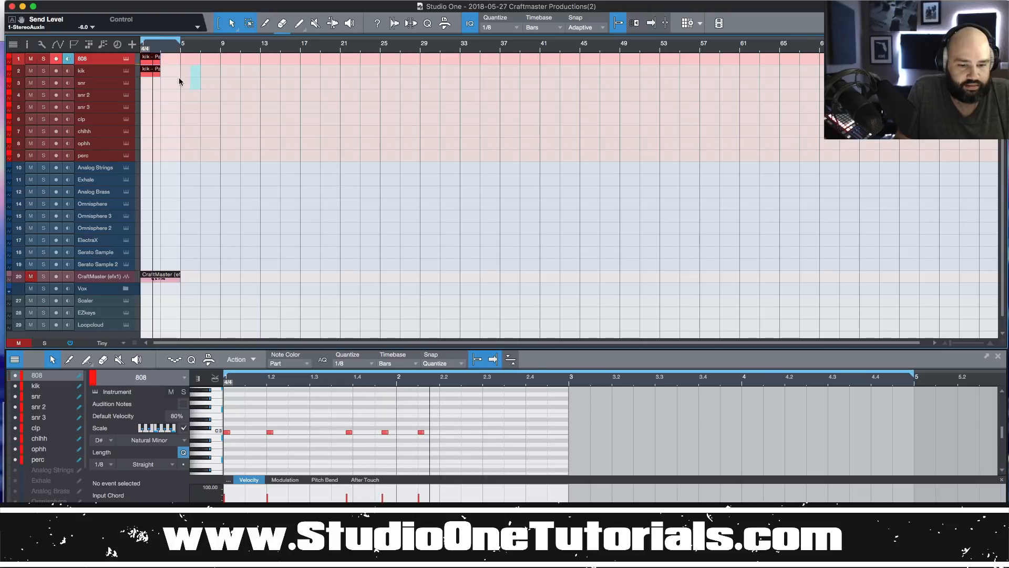
Delete both kik parts and enlarge the drum tracks to reveal their instrument inputs.
key(Delete)
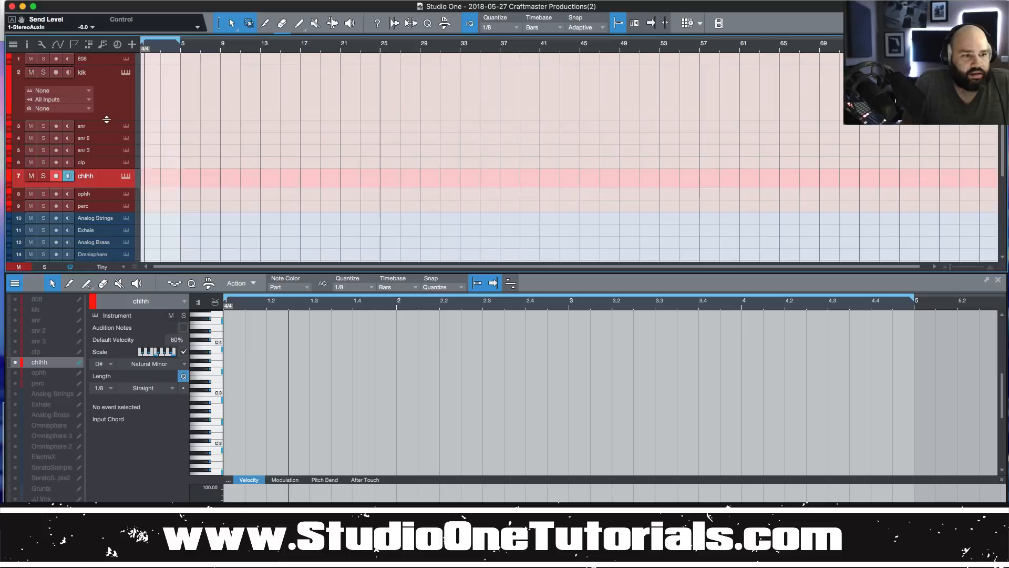
drag(103, 119, 106, 98)
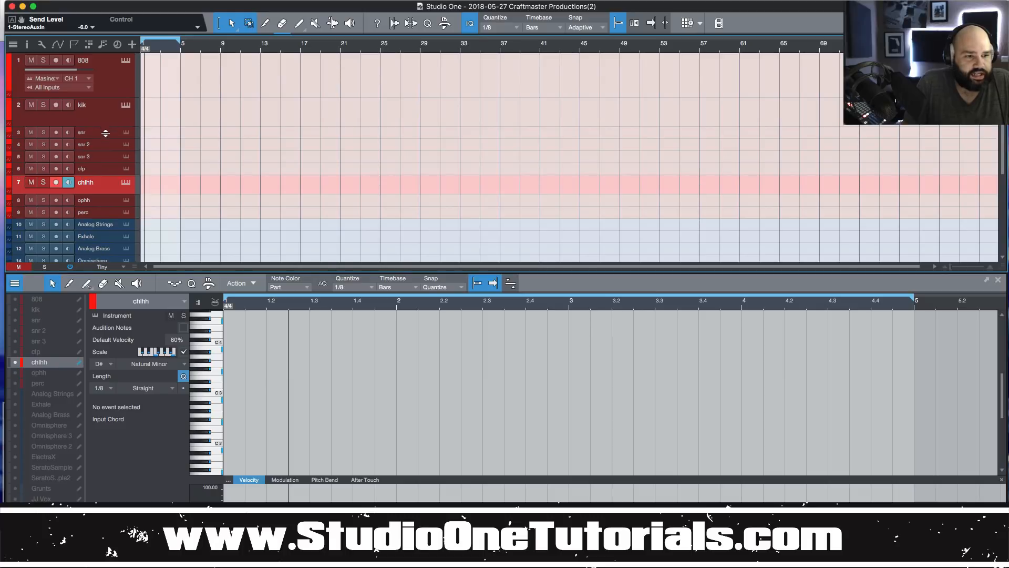
drag(105, 133, 105, 192)
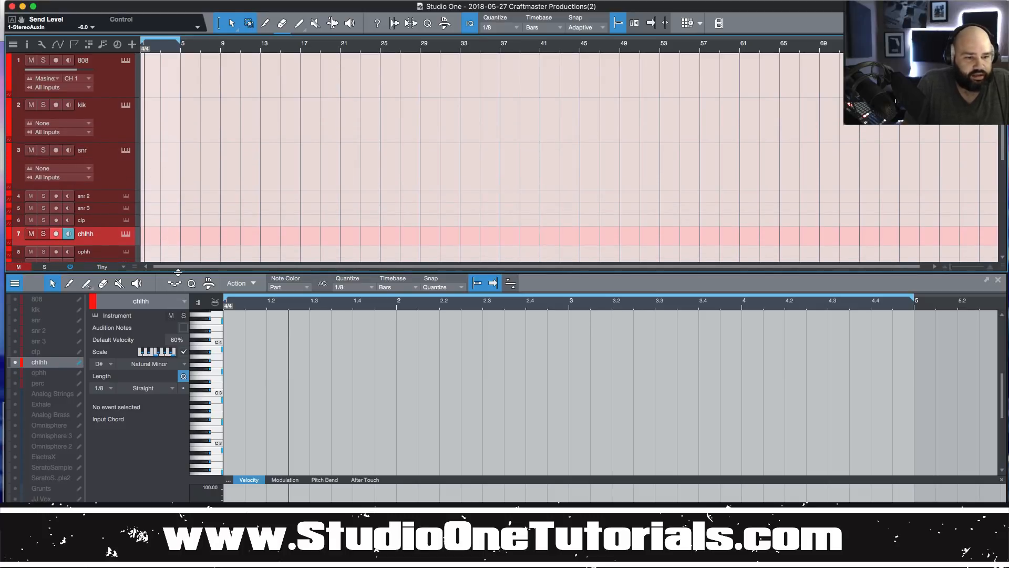
drag(178, 272, 178, 484)
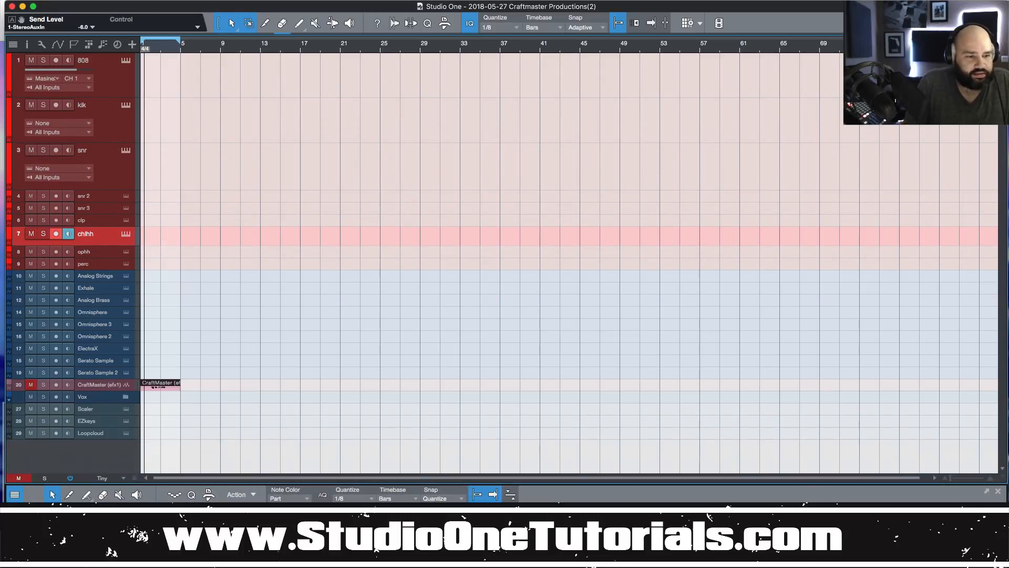
click(106, 198)
shift+click(105, 264)
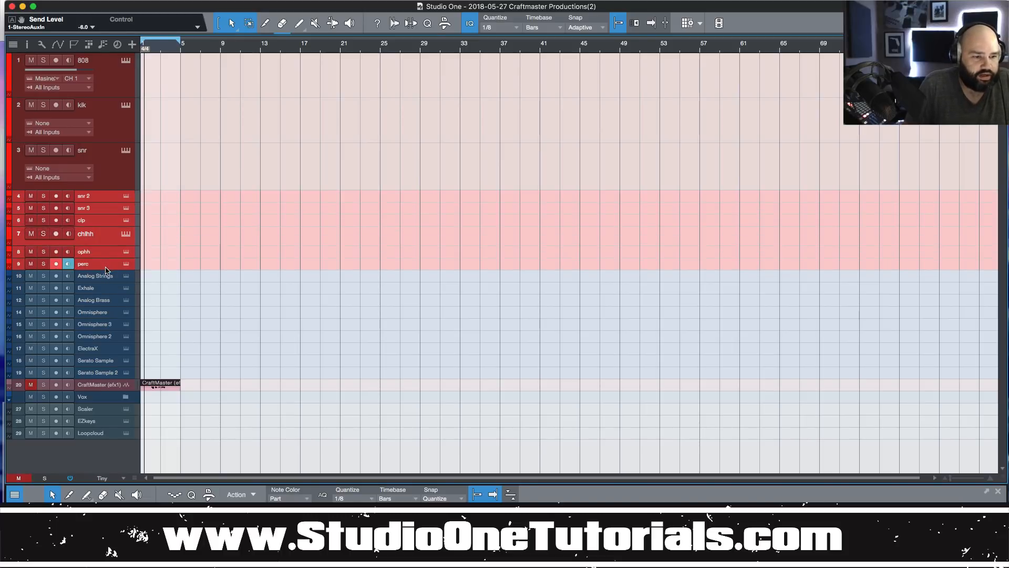
drag(107, 271, 107, 304)
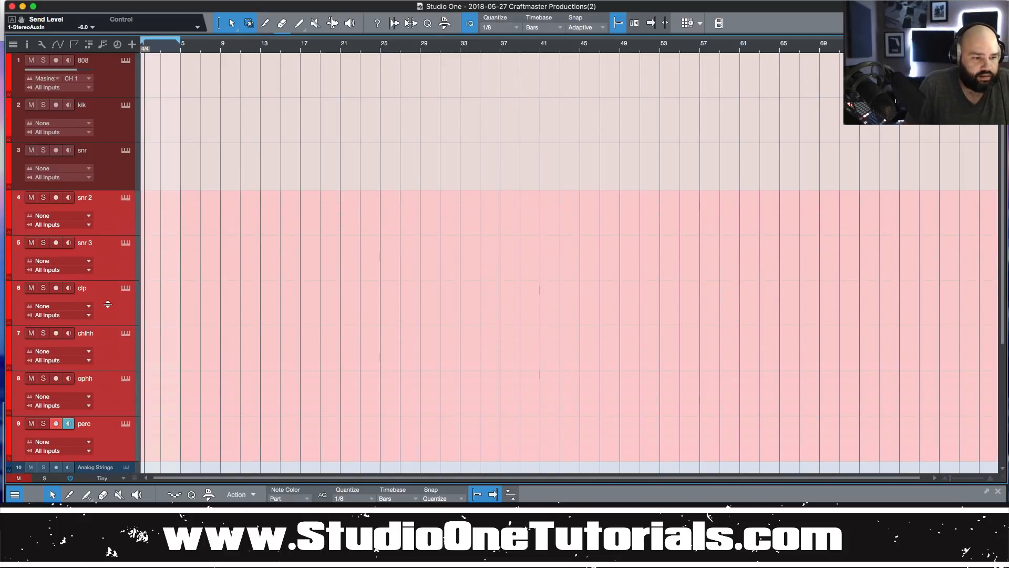
click(119, 202)
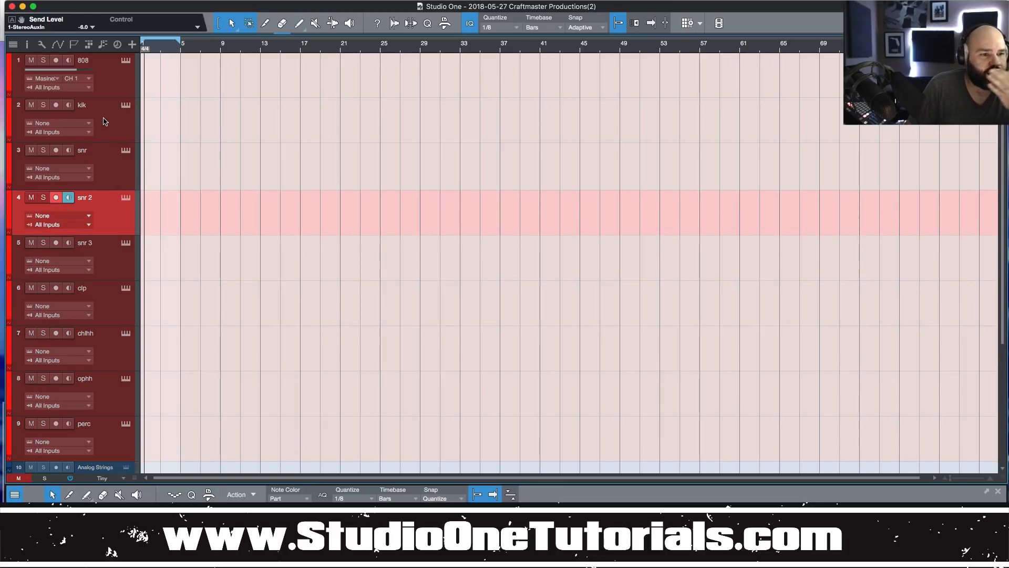
Route the snr through perc drum tracks to Maschine 2 and reopen the Maschine window.
click(80, 123)
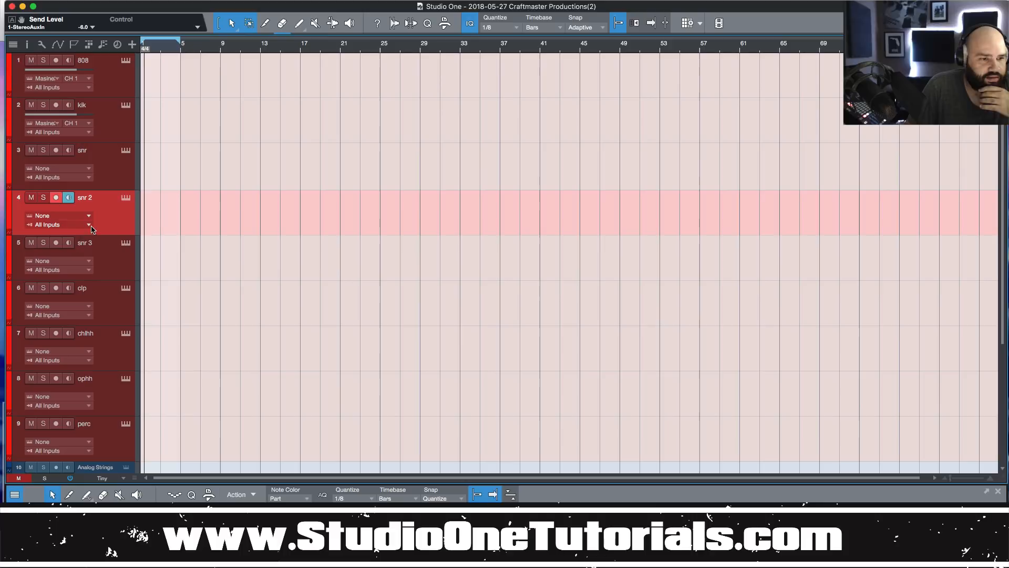
click(105, 185)
scroll(105, 256, down, 3)
shift+click(108, 343)
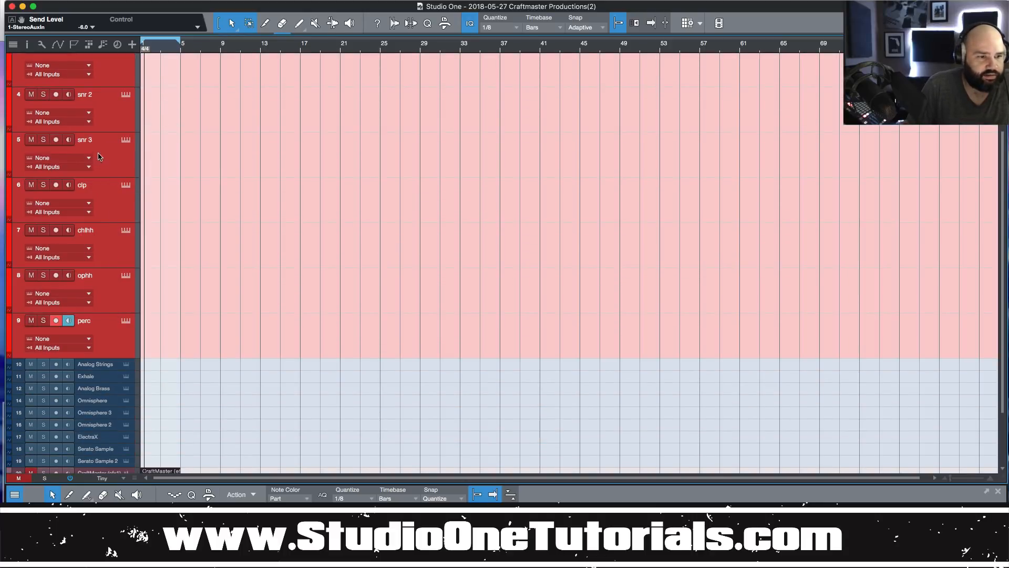
click(87, 65)
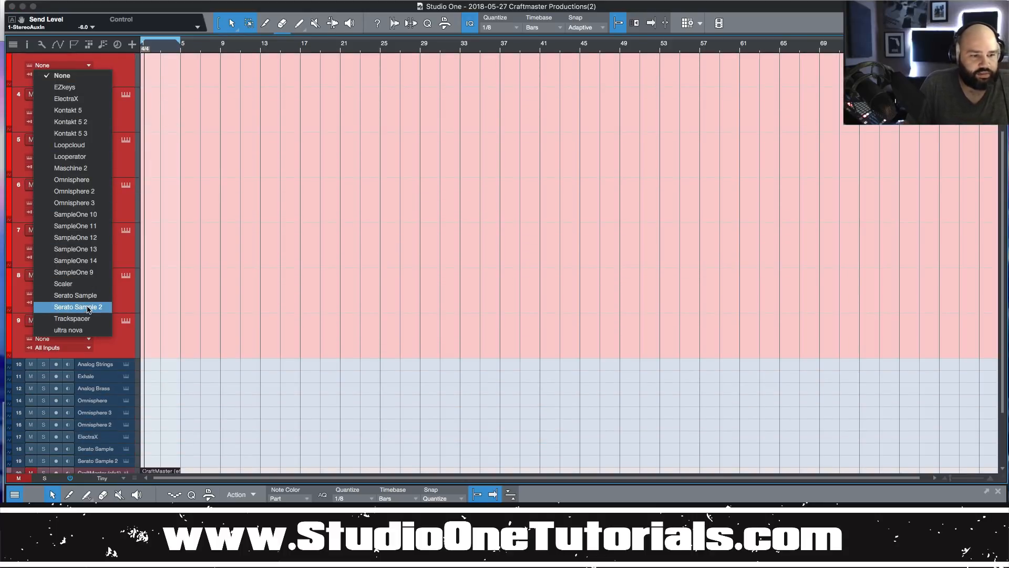
click(99, 169)
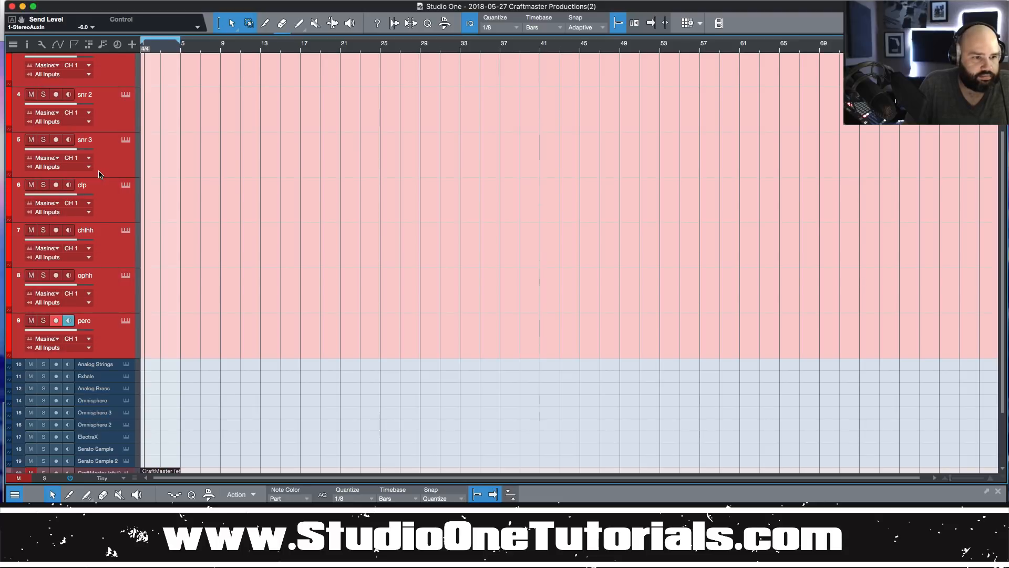
click(106, 252)
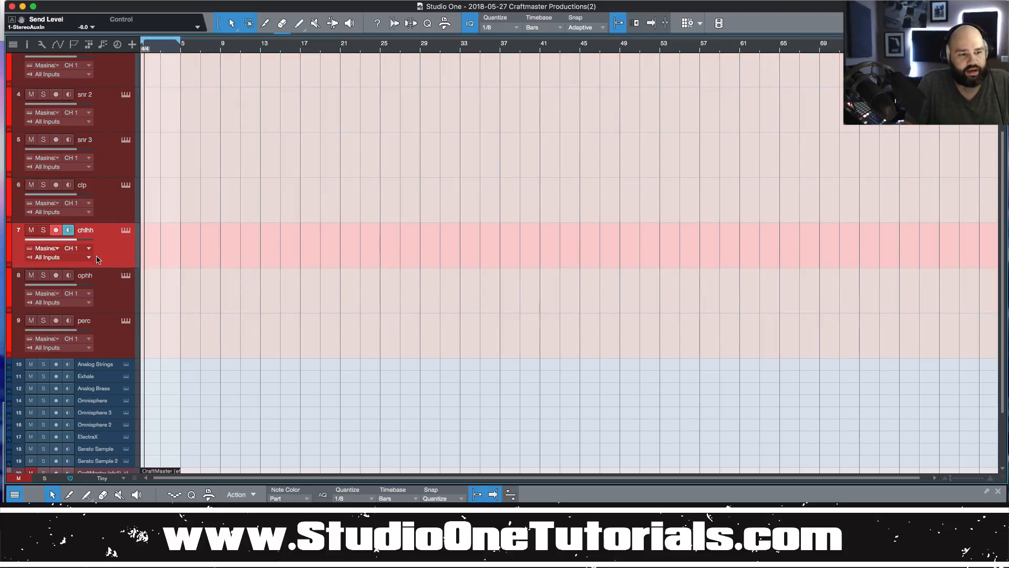
scroll(112, 192, up, 3)
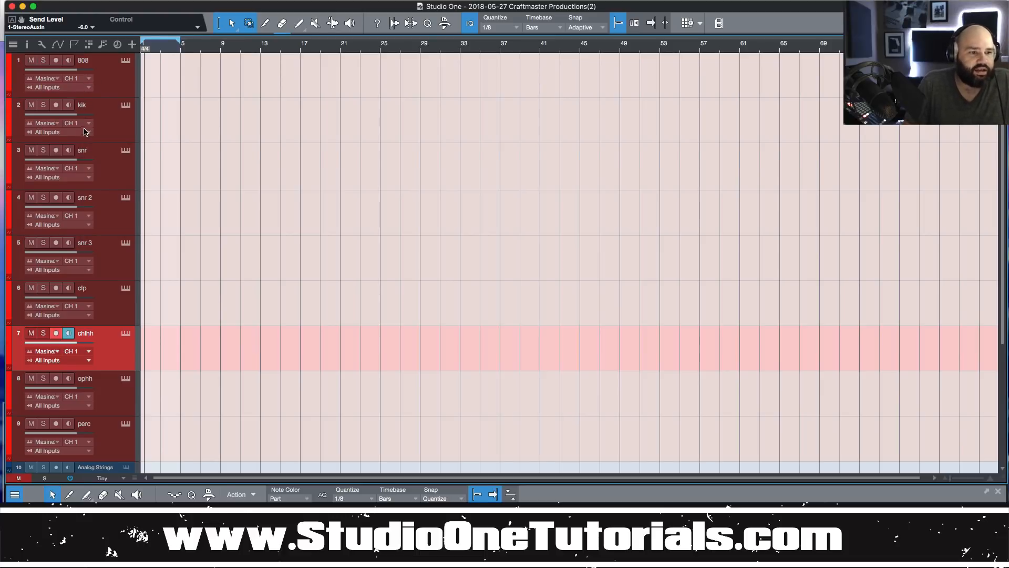
click(125, 61)
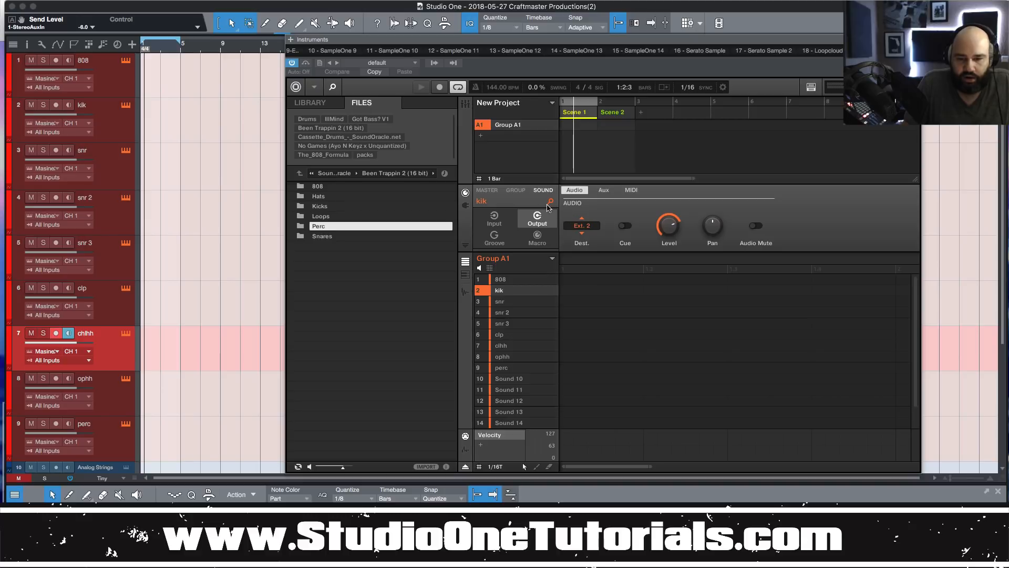
Review each Maschine sound's MIDI input channel from kik through perc, then close the plugin.
click(631, 191)
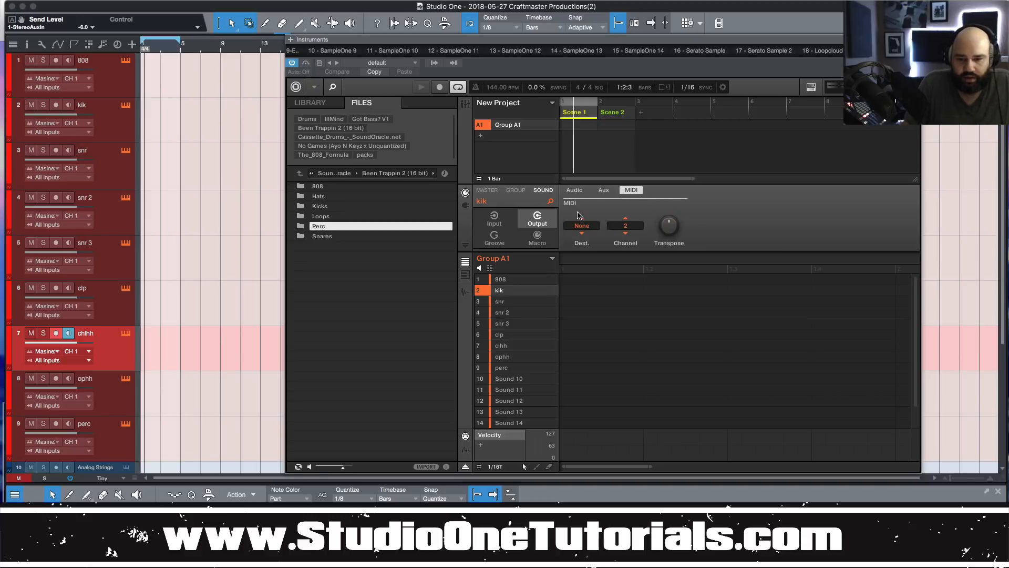
click(497, 220)
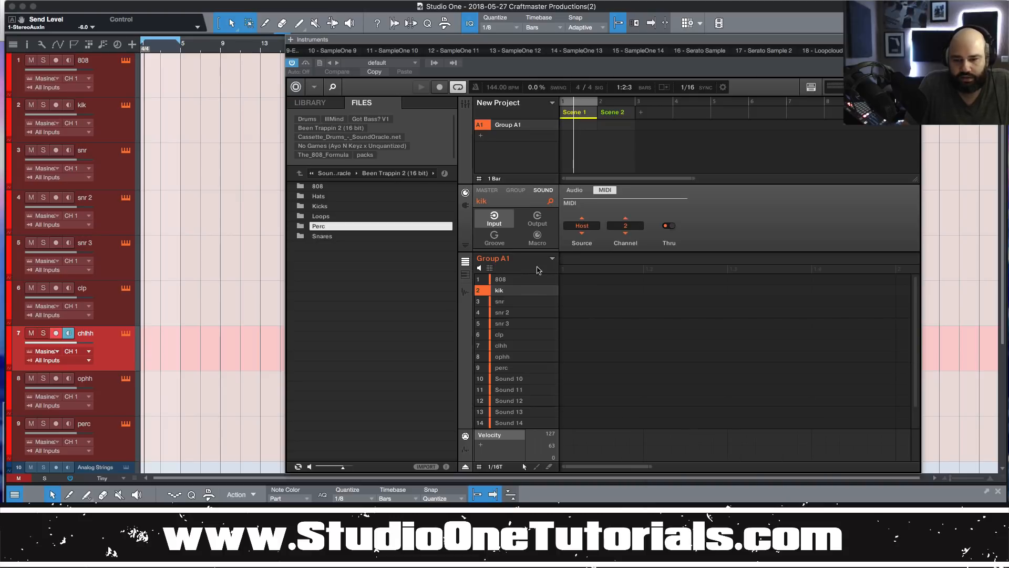
click(506, 301)
click(516, 312)
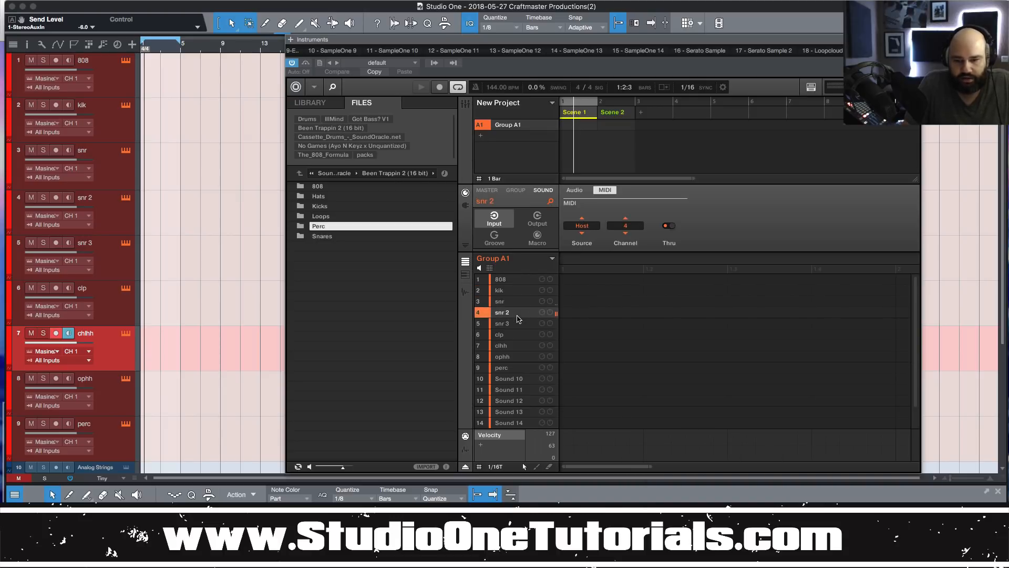
click(518, 324)
click(520, 334)
click(518, 357)
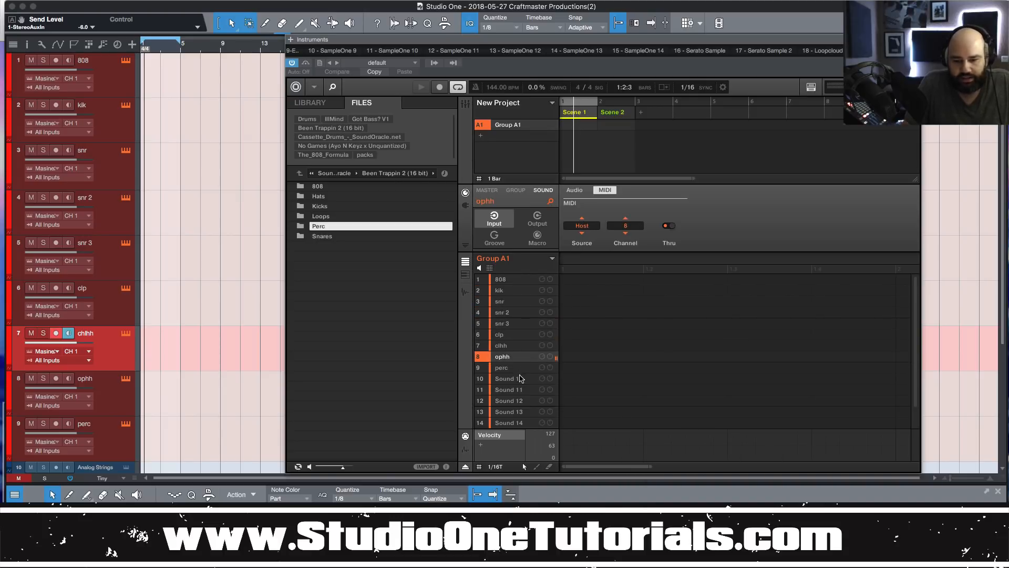
click(520, 378)
click(520, 368)
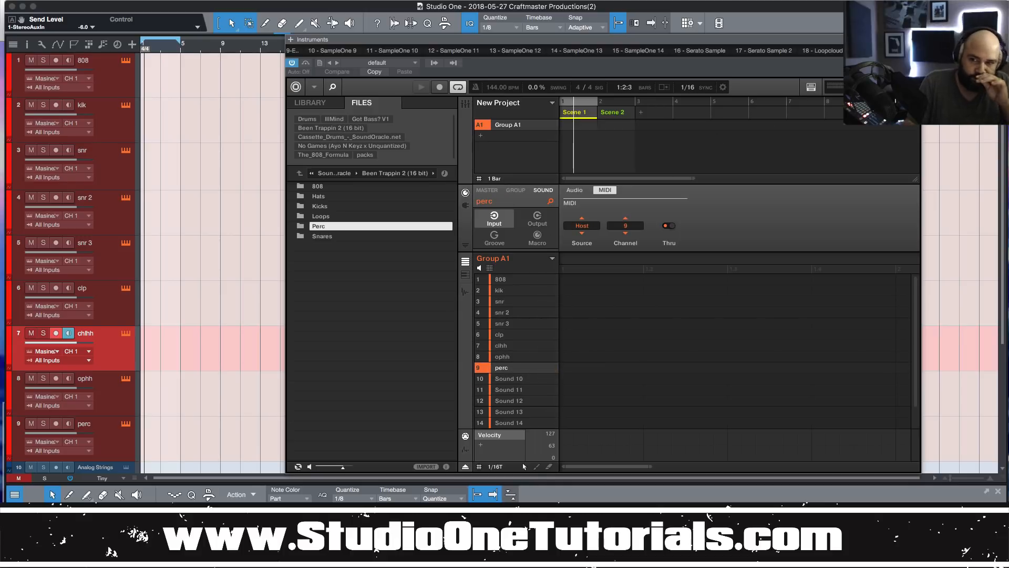
click(914, 39)
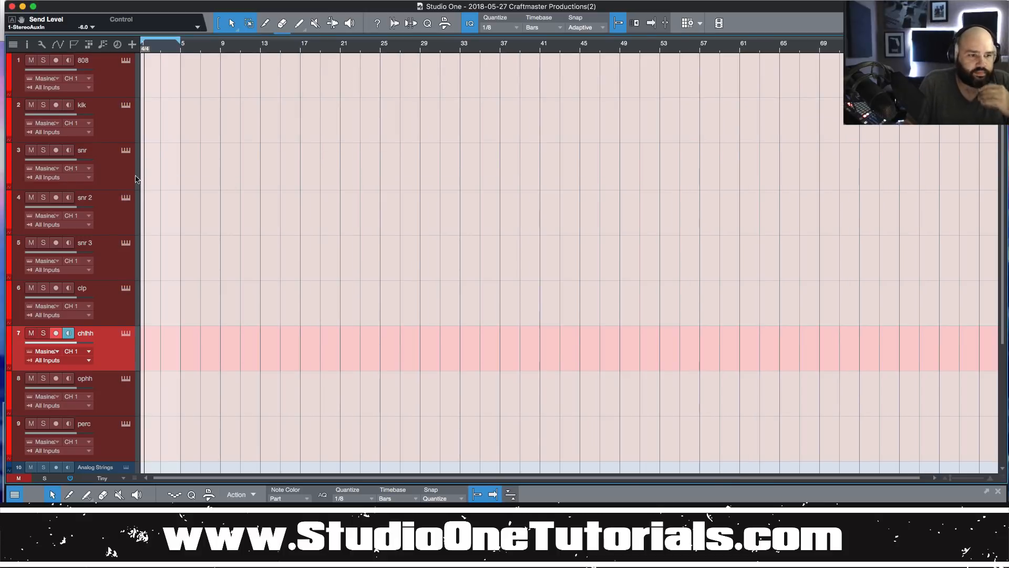
Set the kik, snr, snr 2 and snr 3 tracks to MIDI channels 2, 3, 4 and 5.
click(87, 122)
click(92, 142)
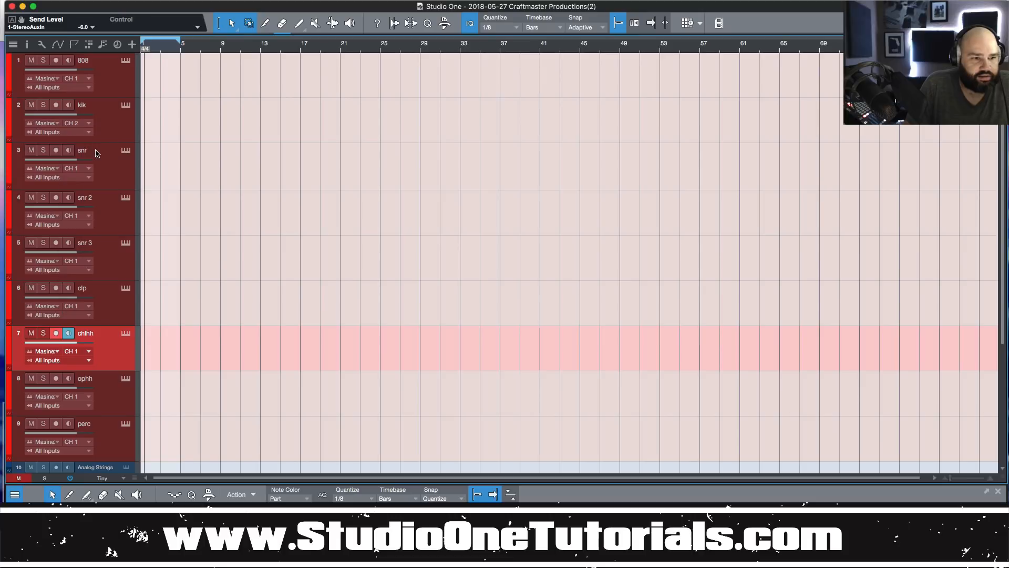
click(89, 169)
click(98, 203)
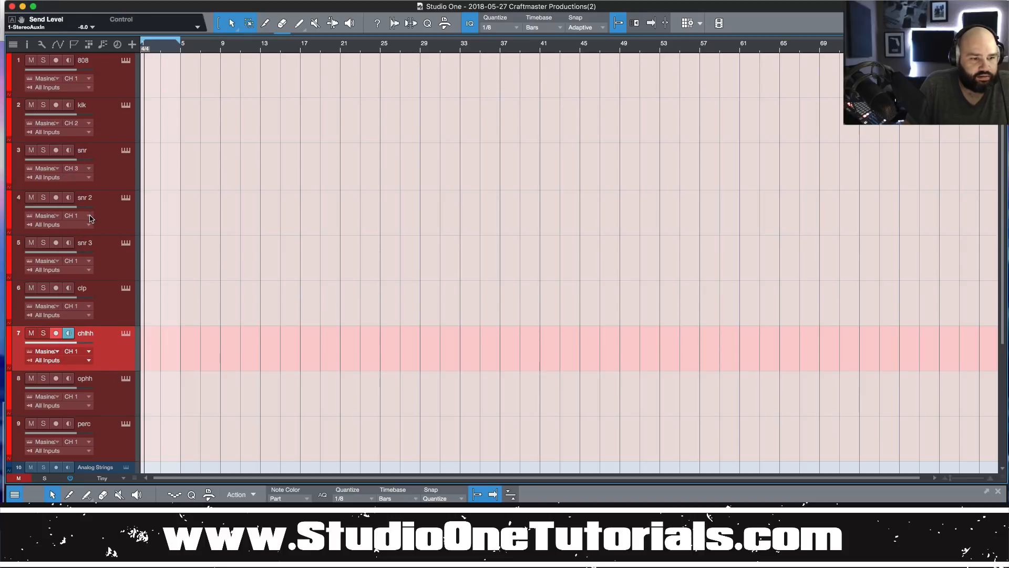
click(89, 216)
click(97, 265)
click(89, 261)
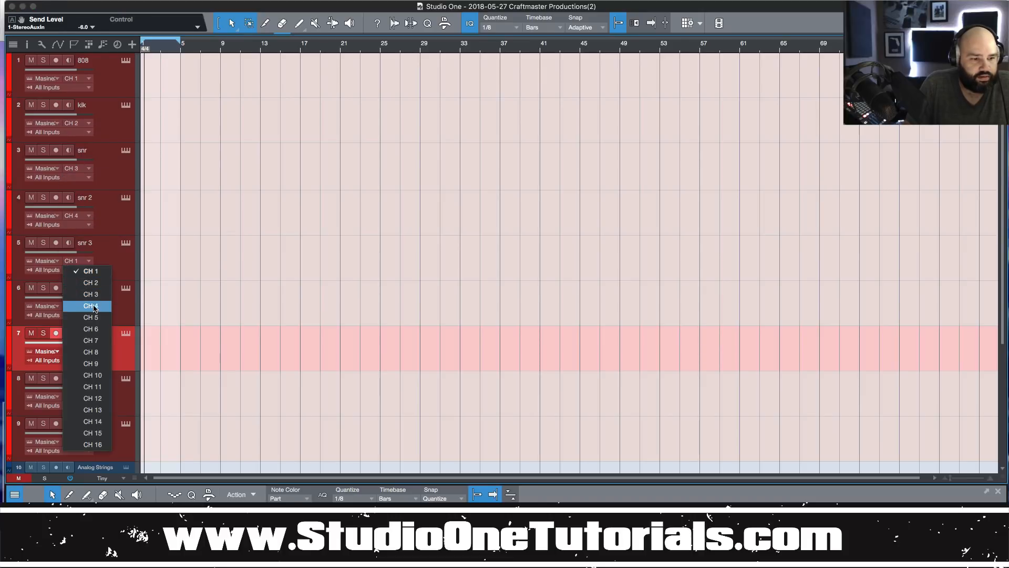
click(92, 318)
Set the clp, chlhh, ophh and perc tracks to MIDI channels 6, 7, 8 and 9.
click(89, 306)
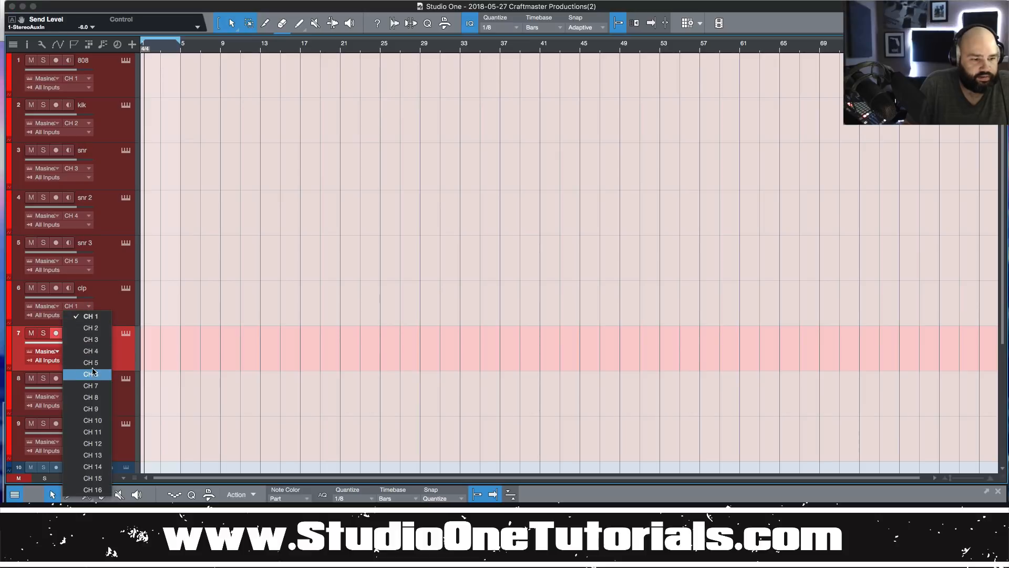
click(92, 373)
click(89, 352)
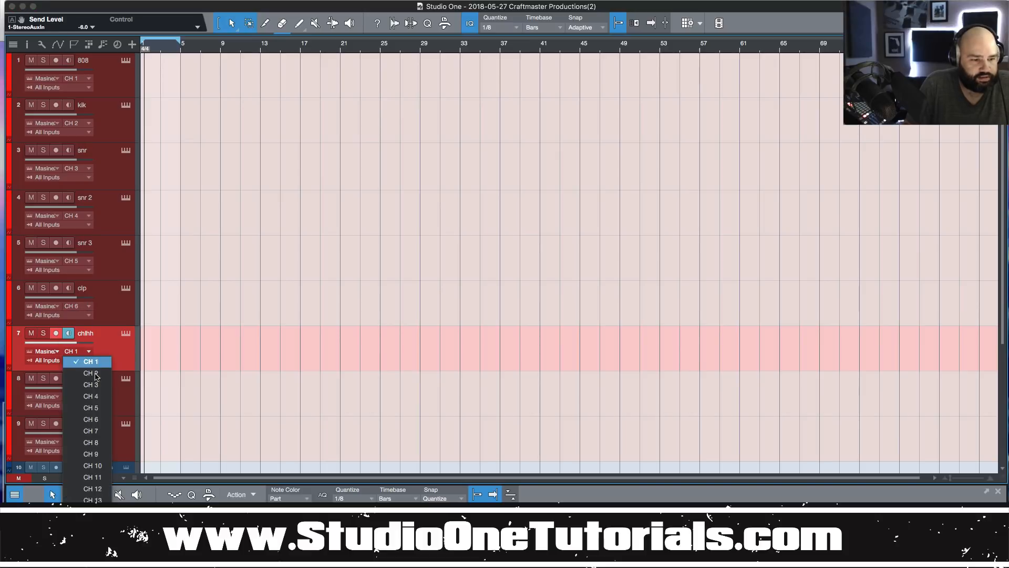
click(100, 428)
click(89, 397)
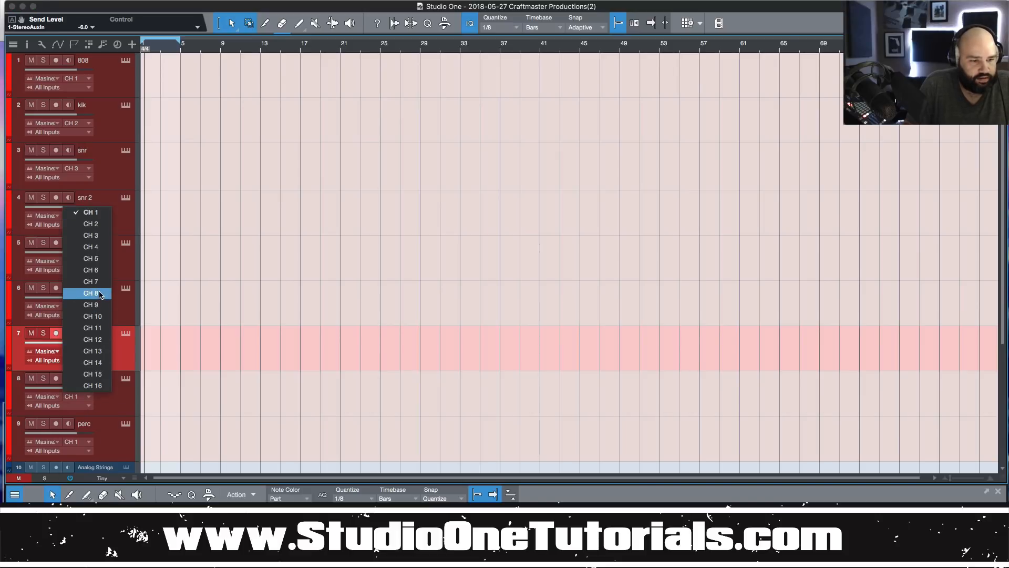
click(90, 246)
click(78, 261)
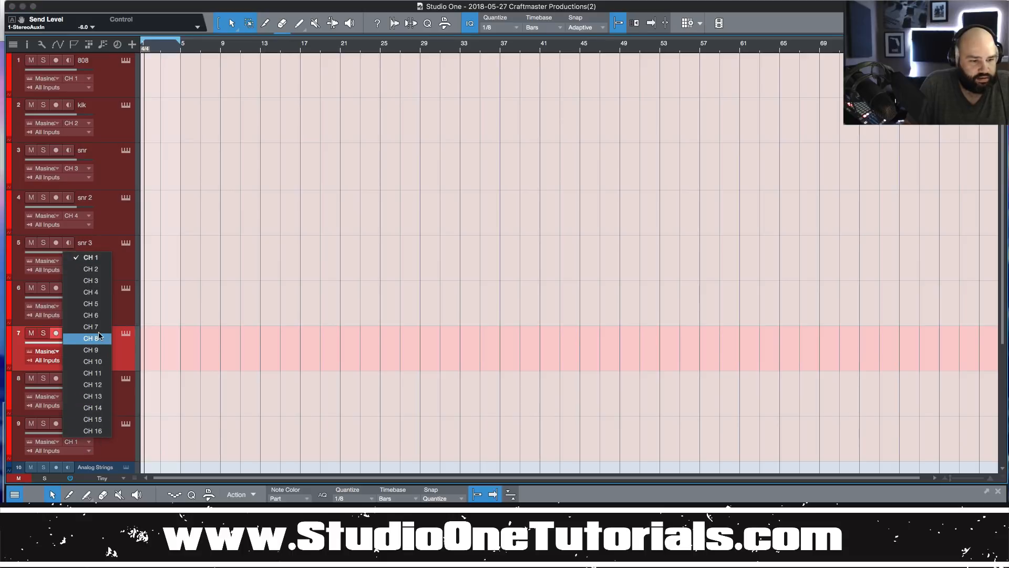
click(91, 303)
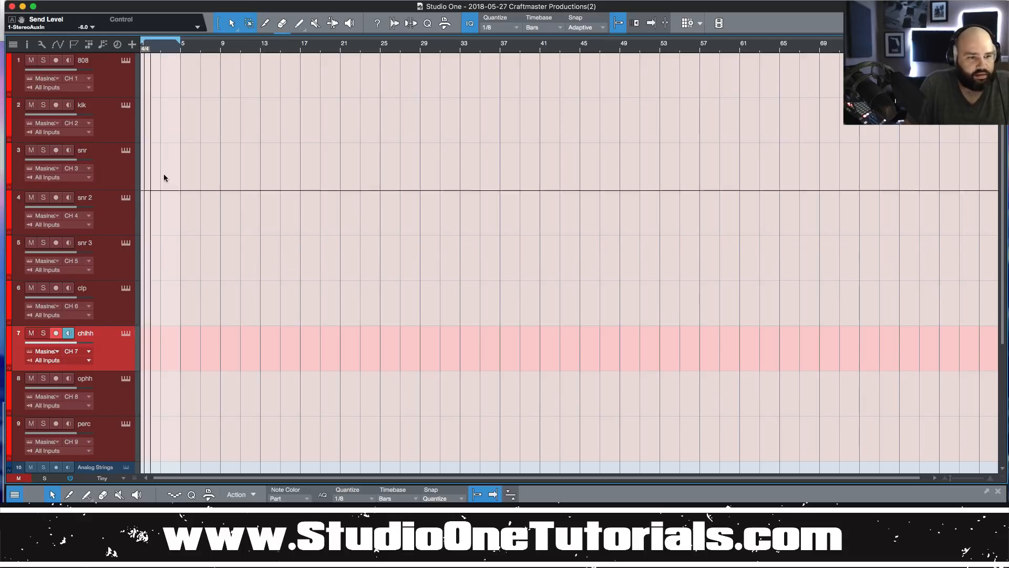
Create a chlhh part on track 7, enlarge the piano-roll editor, then duplicate and split it at bar 4.
double_click(148, 364)
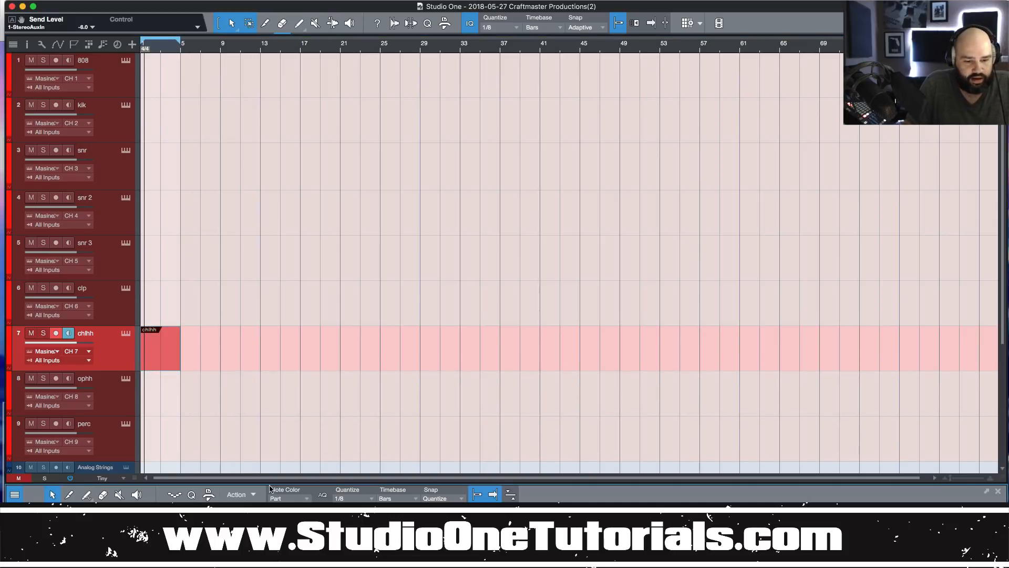
drag(270, 482, 301, 351)
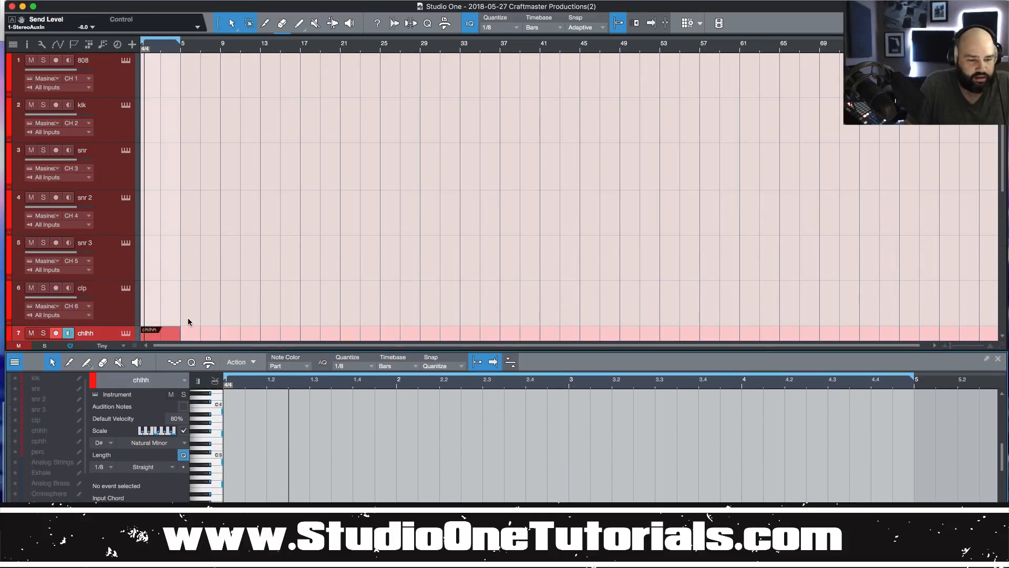
key(d)
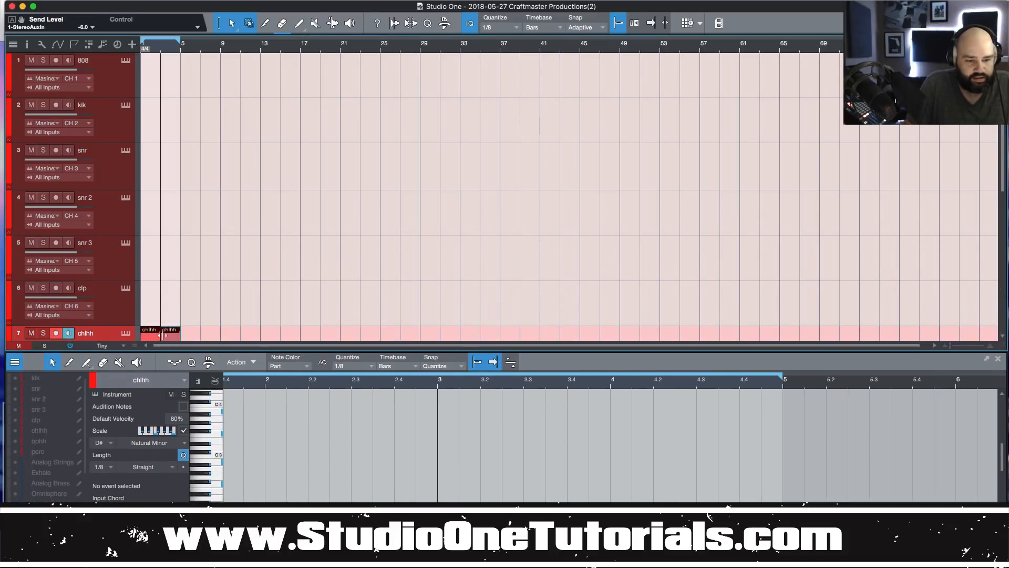
double_click(169, 335)
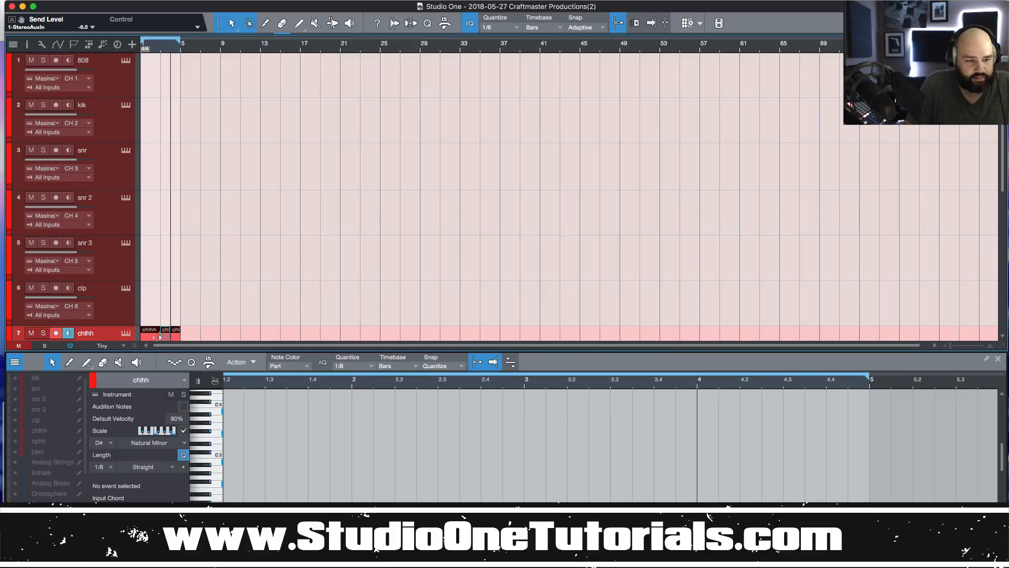
scroll(184, 278, down, 3)
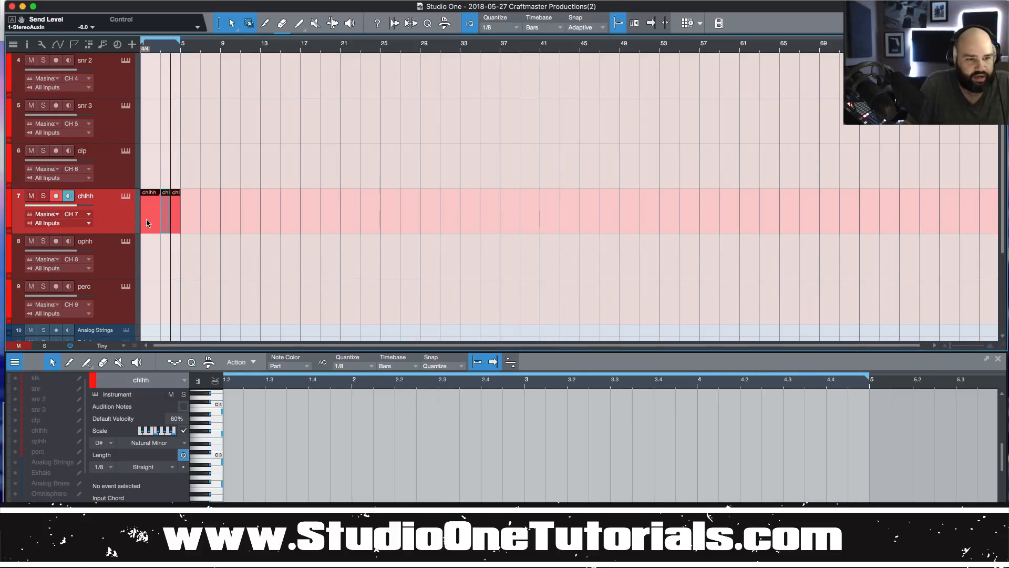
click(146, 219)
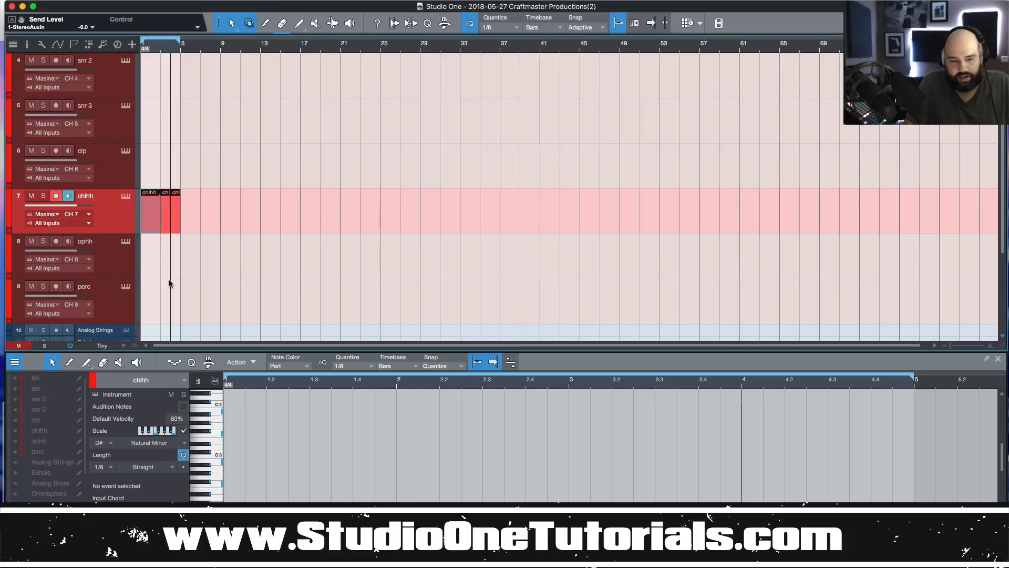
Add a clp part on track 6, move it onto the chlhh track, and delete the extra parts.
double_click(151, 173)
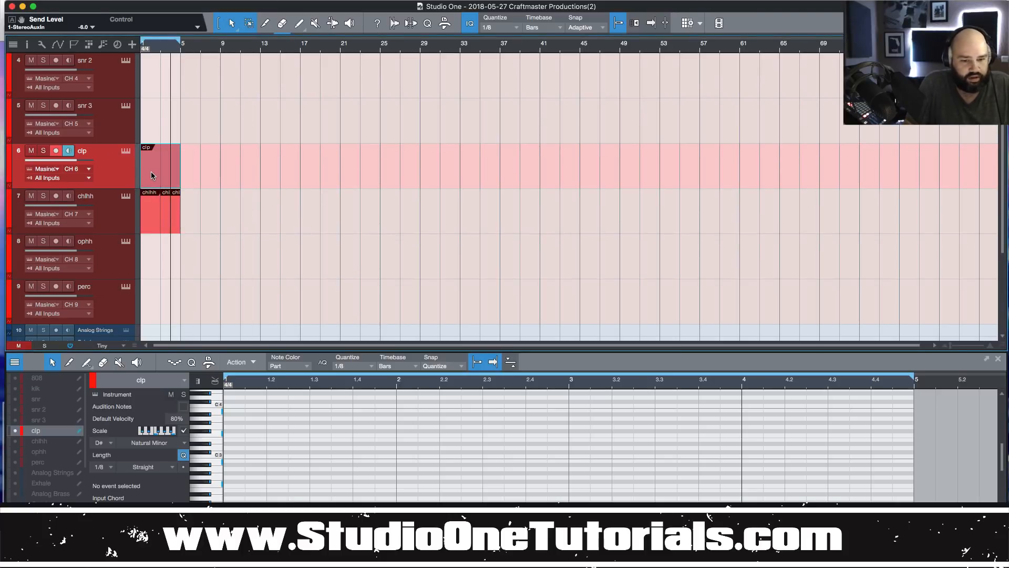
click(153, 213)
drag(160, 156, 184, 223)
key(Delete)
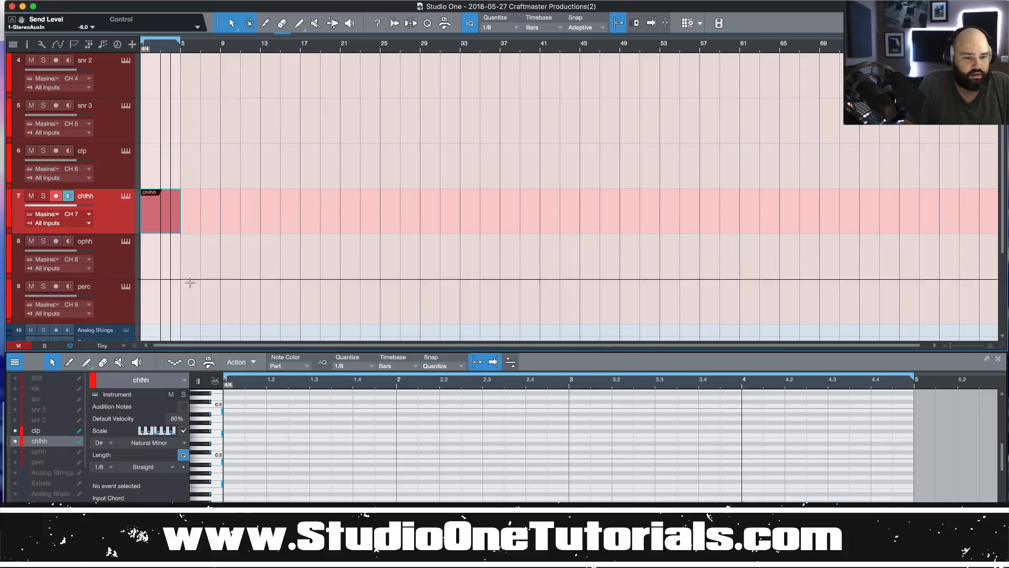
Add a C#3 eighth note, repeat it over two bars, and shift several notes to pitches like D#3 and G#2.
click(231, 453)
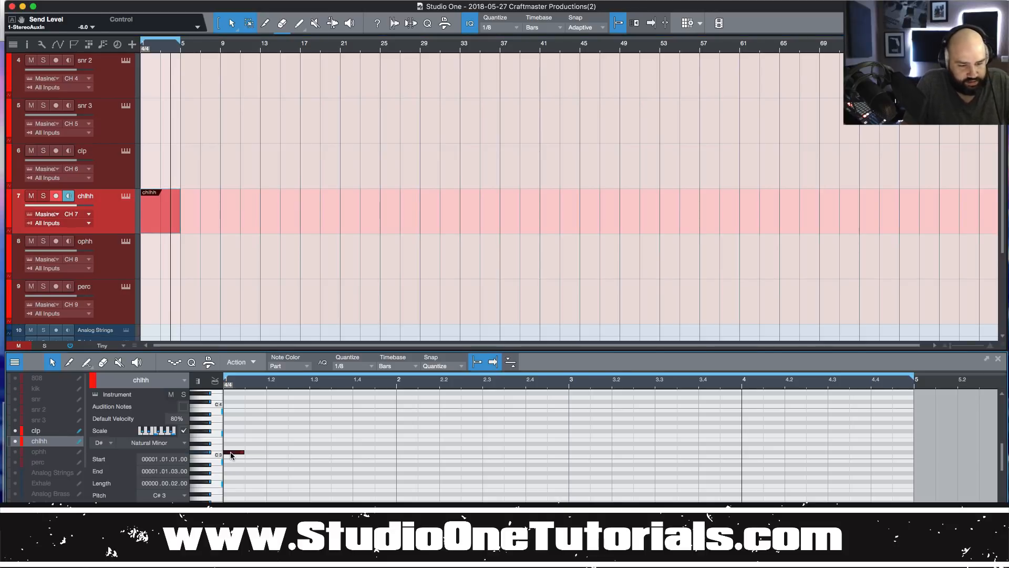
key(d)
key(d)
key(d)
key(d)
key(d)
key(d)
key(d)
key(d)
key(d)
key(d)
key(d)
key(d)
key(d)
key(d)
key(d)
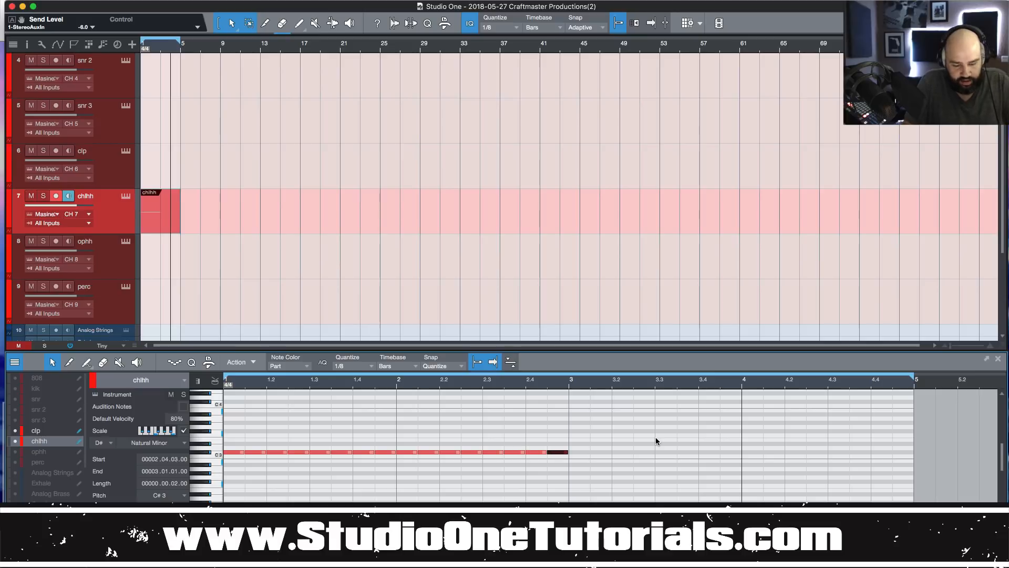
click(280, 452)
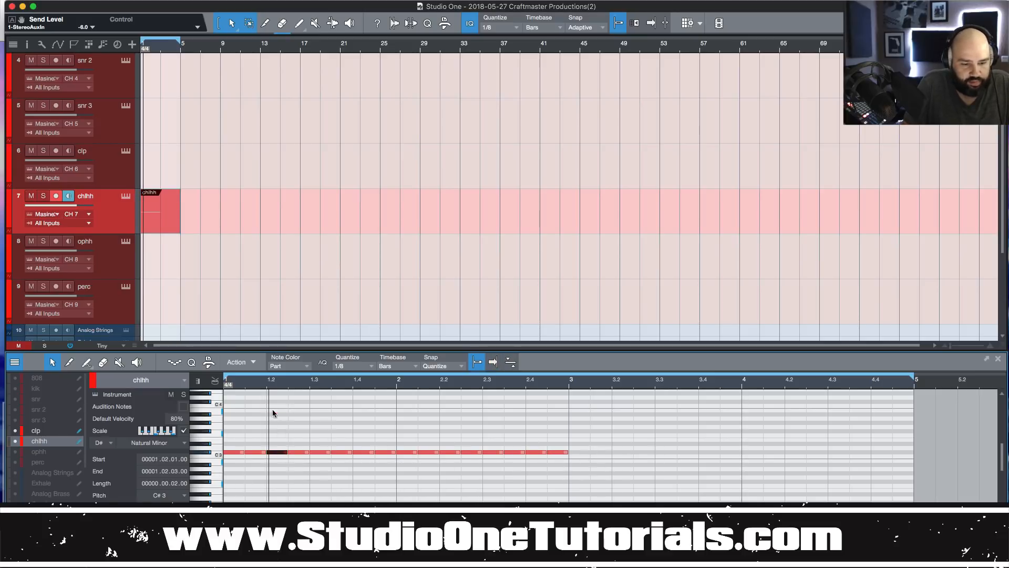
drag(273, 413, 274, 411)
drag(297, 453, 297, 501)
drag(358, 454, 364, 411)
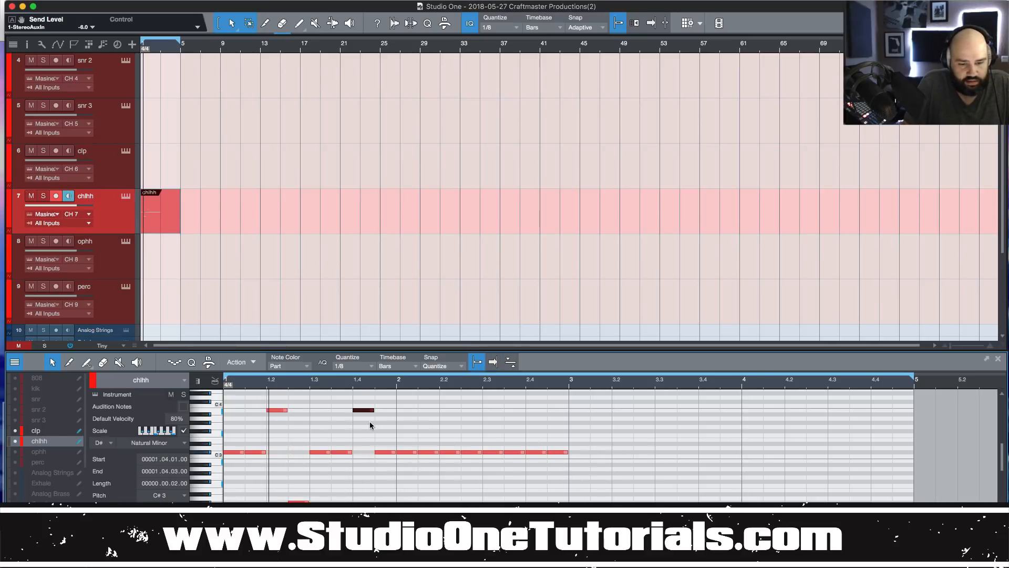
click(385, 452)
drag(414, 453, 430, 473)
Play back the hi-hat pattern, marquee-select its notes, and delete the chlhh part.
key(space)
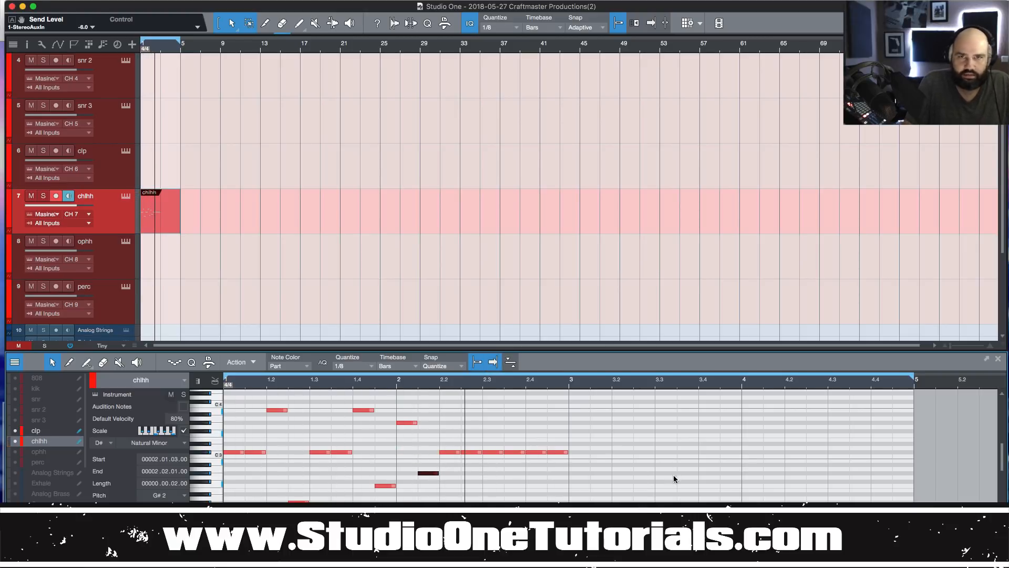
drag(699, 488, 265, 446)
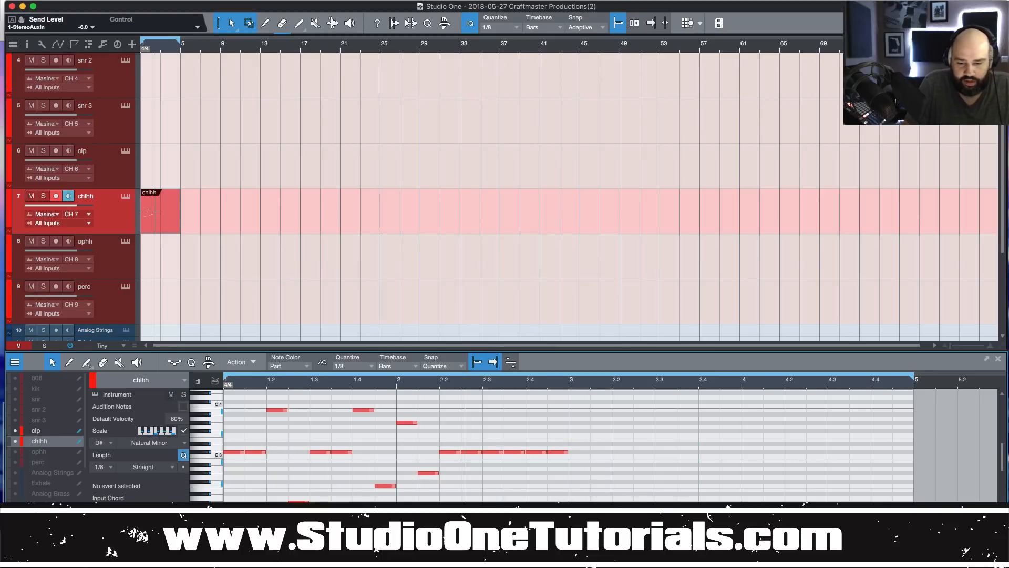
drag(613, 502, 210, 400)
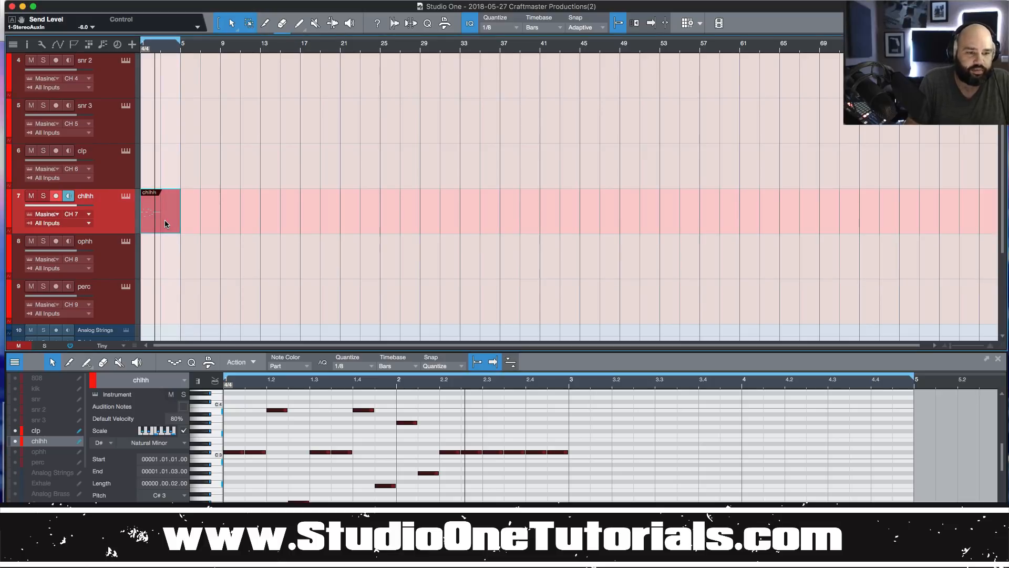
key(Delete)
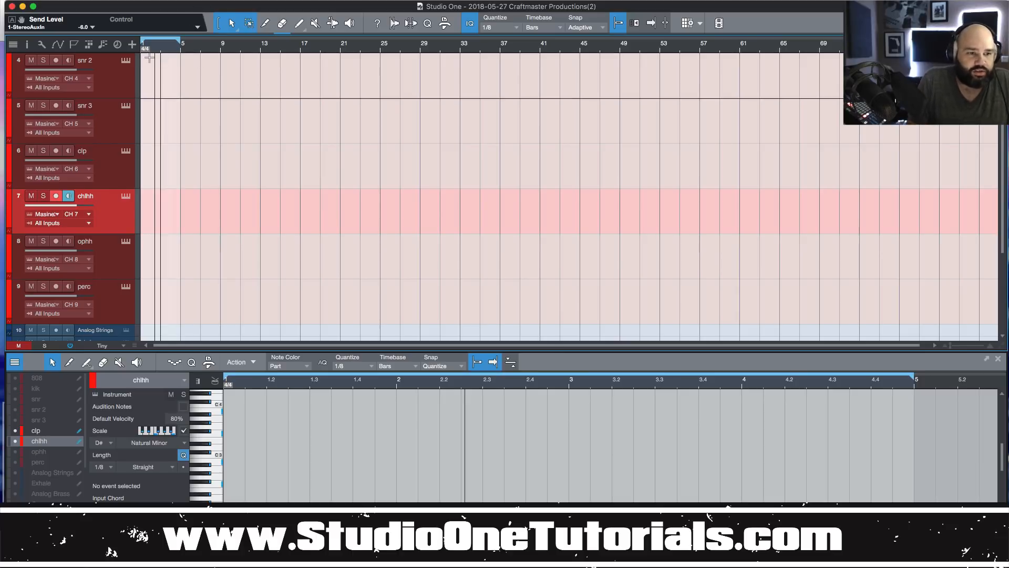
Show the 808 sound's Sampler settings in Maschine, trying MP60 before returning the engine to Standard.
click(126, 61)
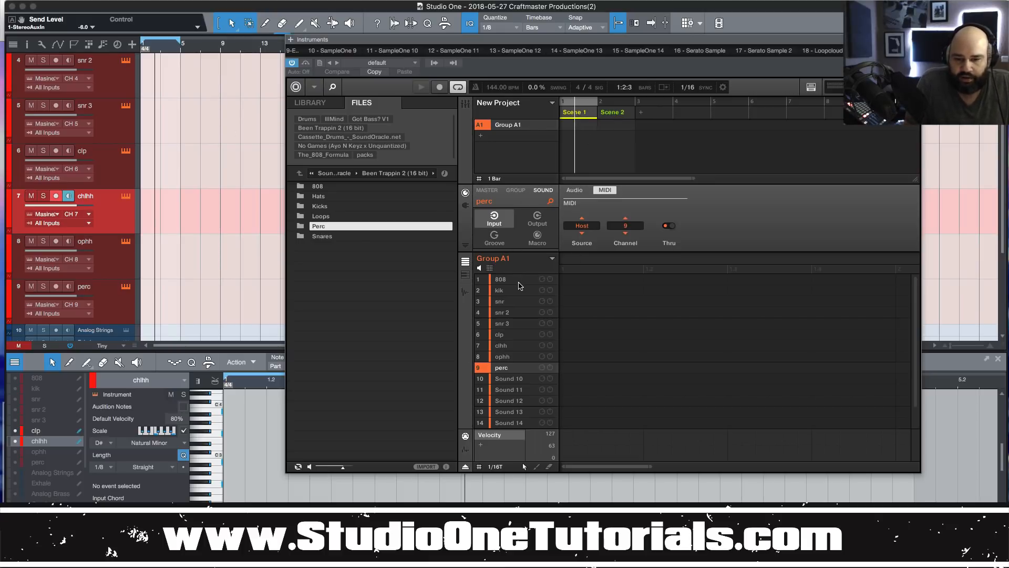
click(519, 280)
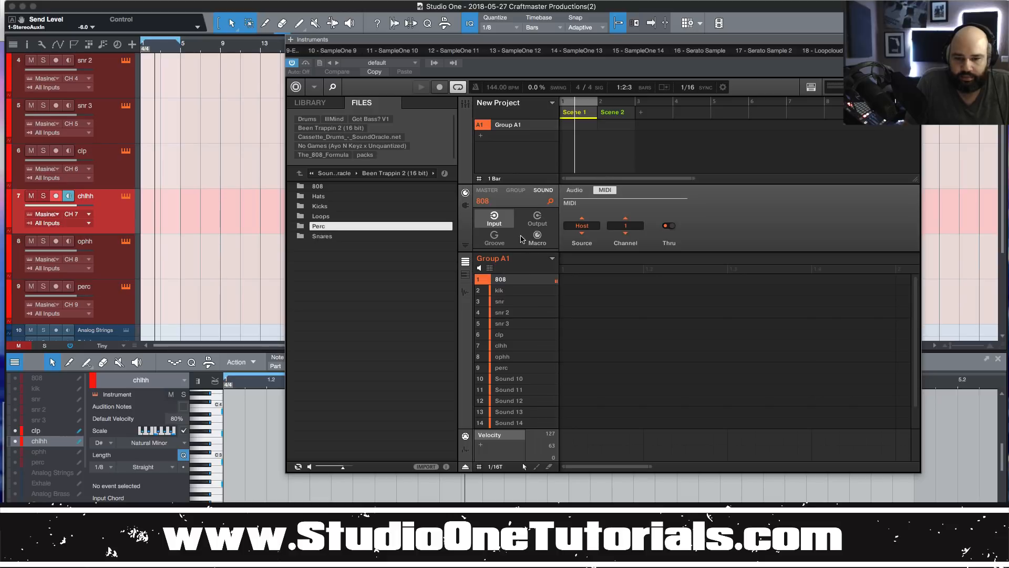
click(466, 206)
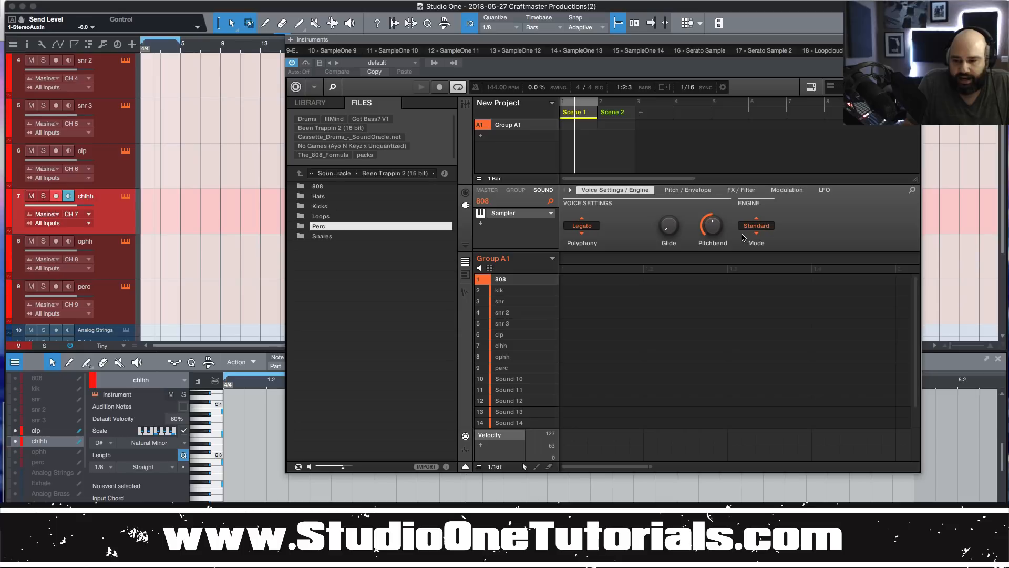
click(742, 234)
click(753, 227)
click(752, 227)
click(752, 227)
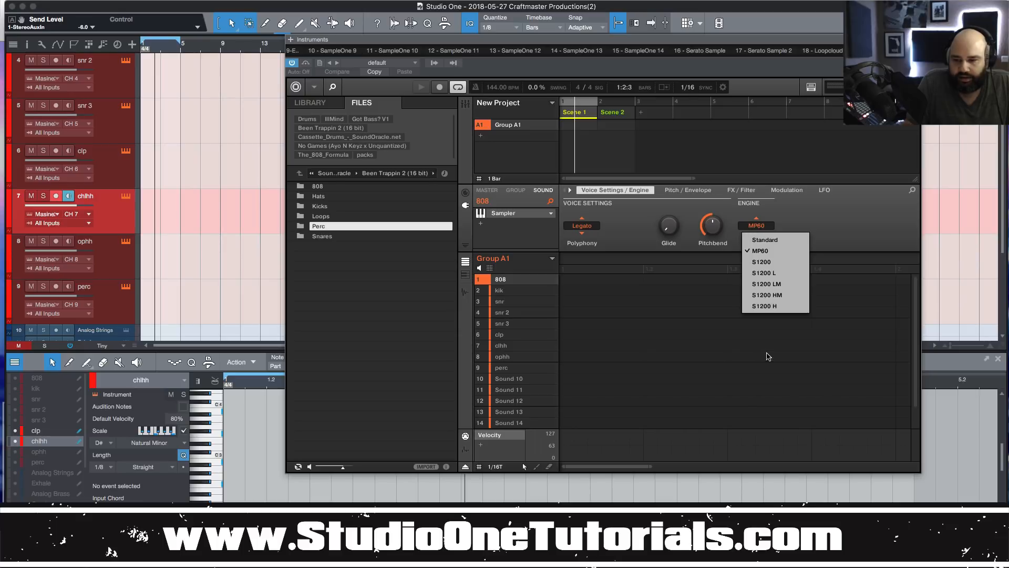
click(764, 240)
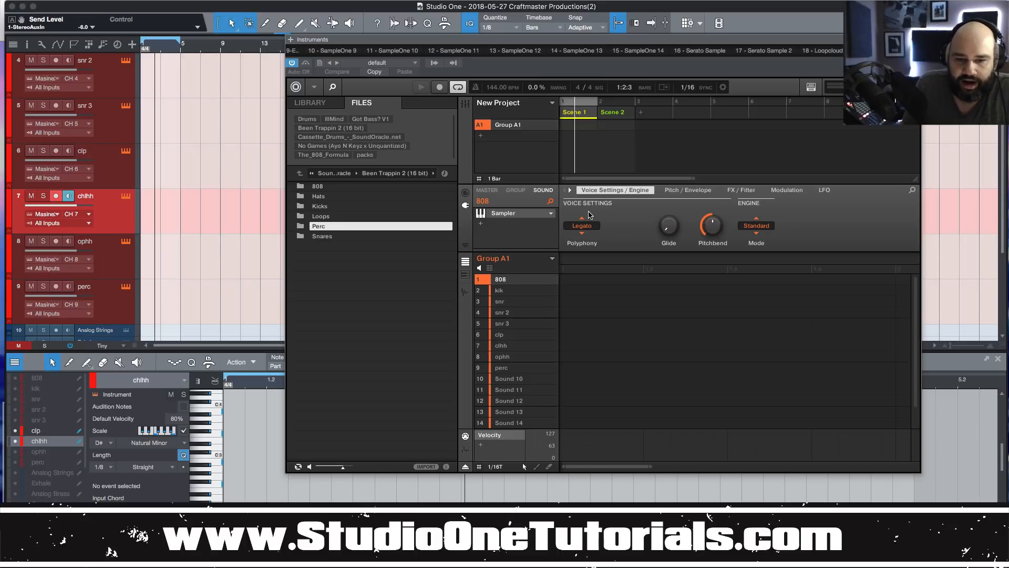
right_click(616, 113)
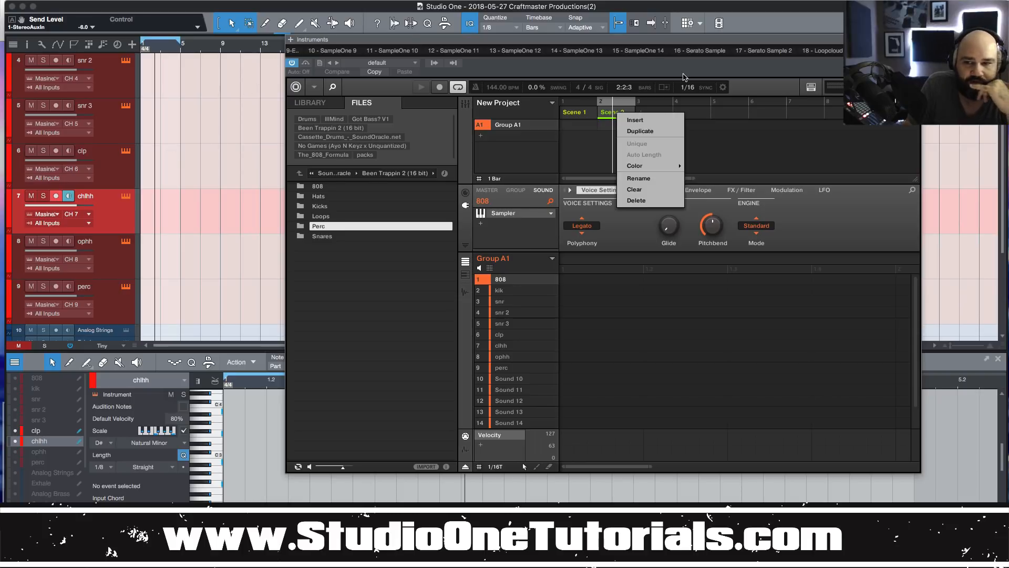
Dismiss the Scene 2 menu, add Group B1 under Group A1, and move the Maschine window aside.
click(897, 227)
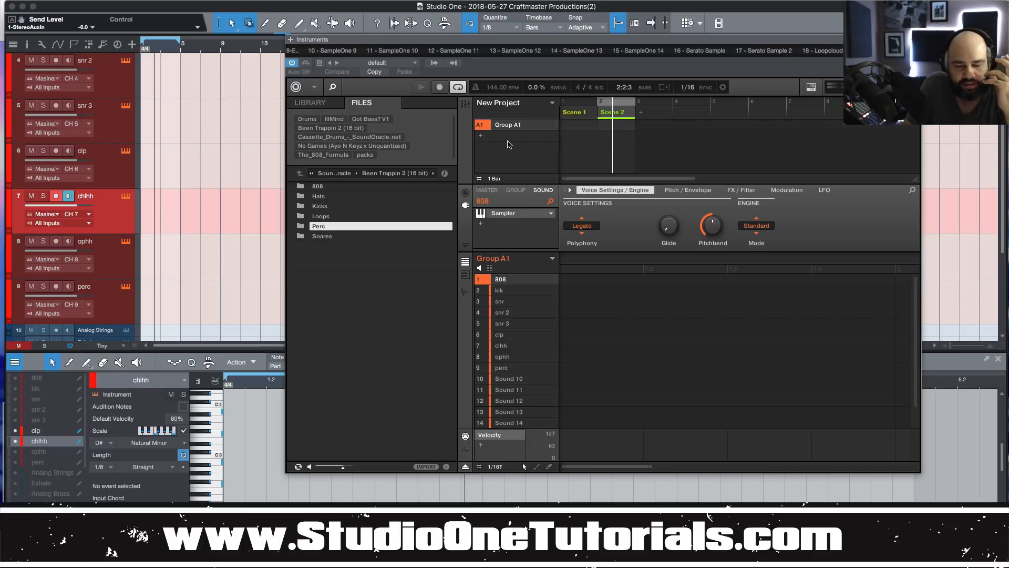
click(481, 135)
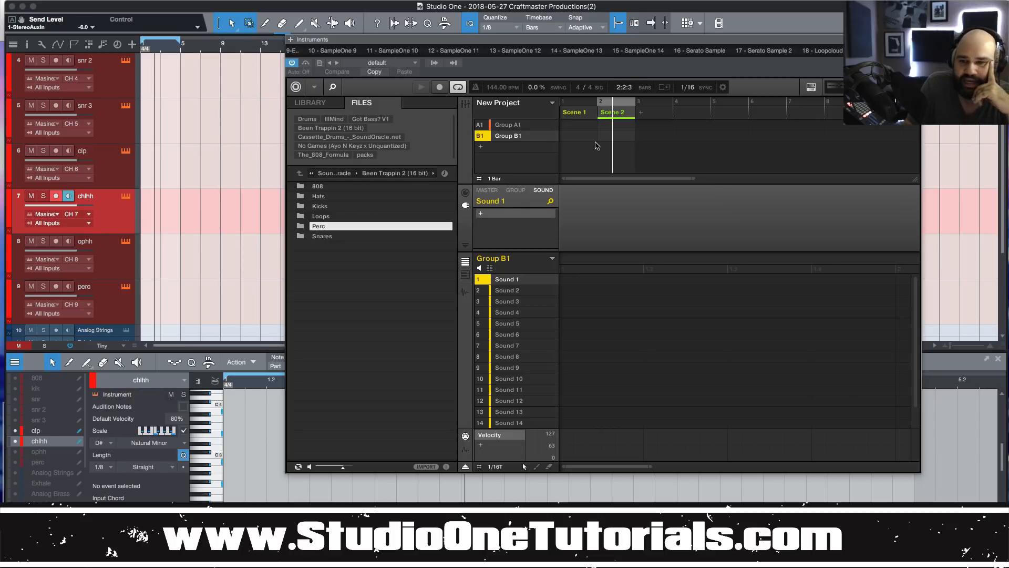
drag(780, 46, 620, 66)
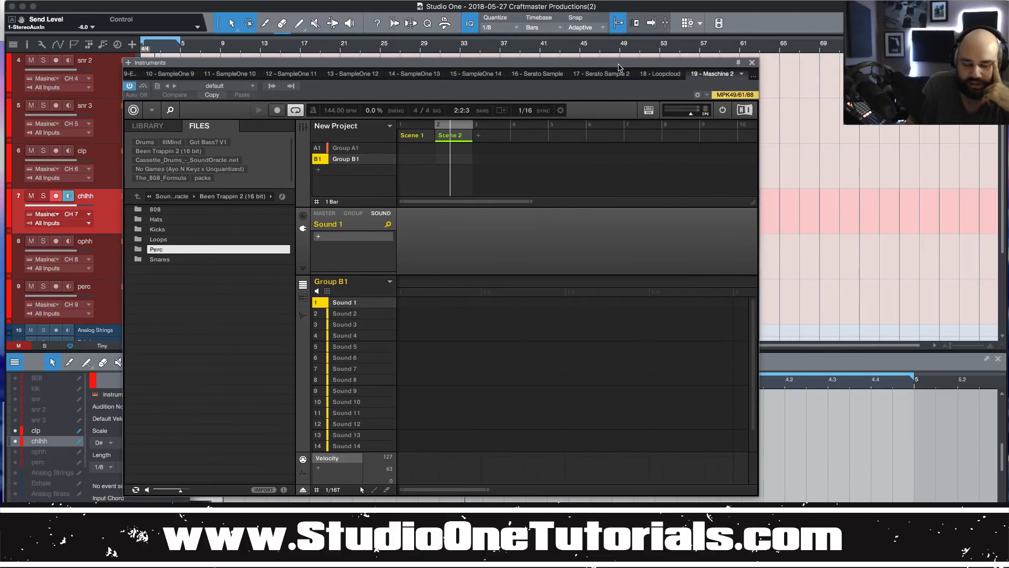
Open the Browser with F5, go to RunnerSampleChops, and drag memoriesofgreen(3).wav onto Sound 1.
key(F5)
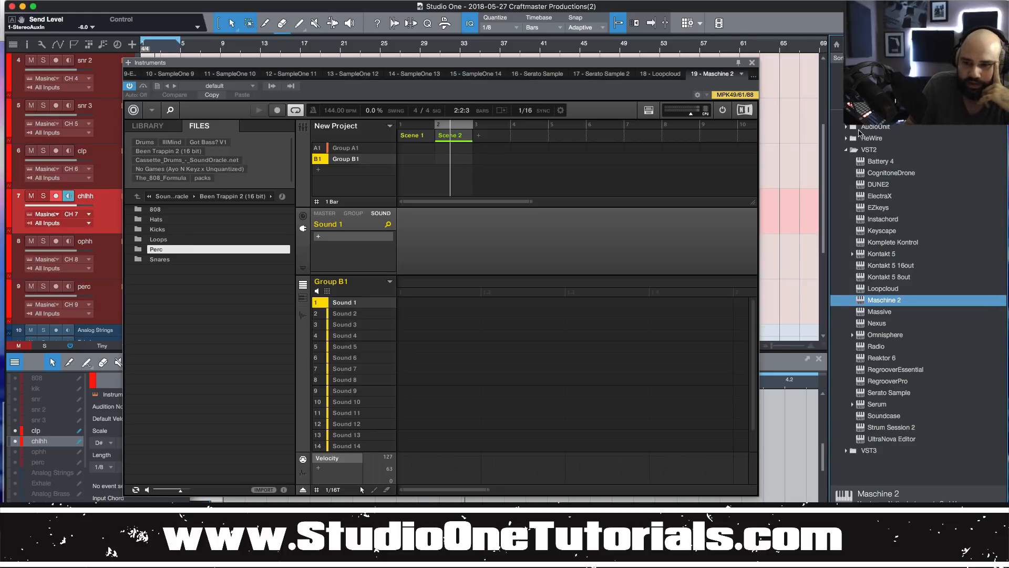
click(846, 150)
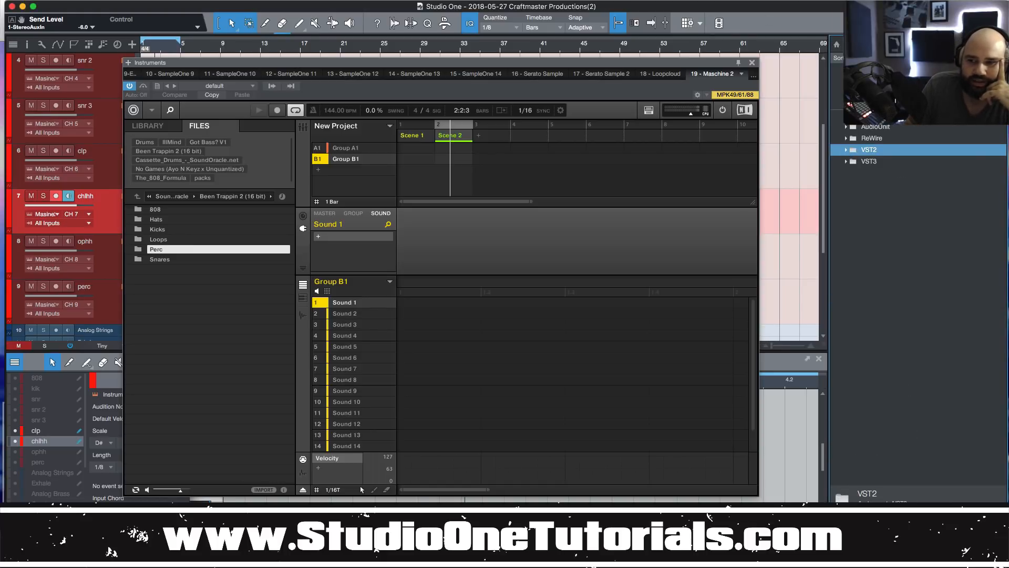
key(F9)
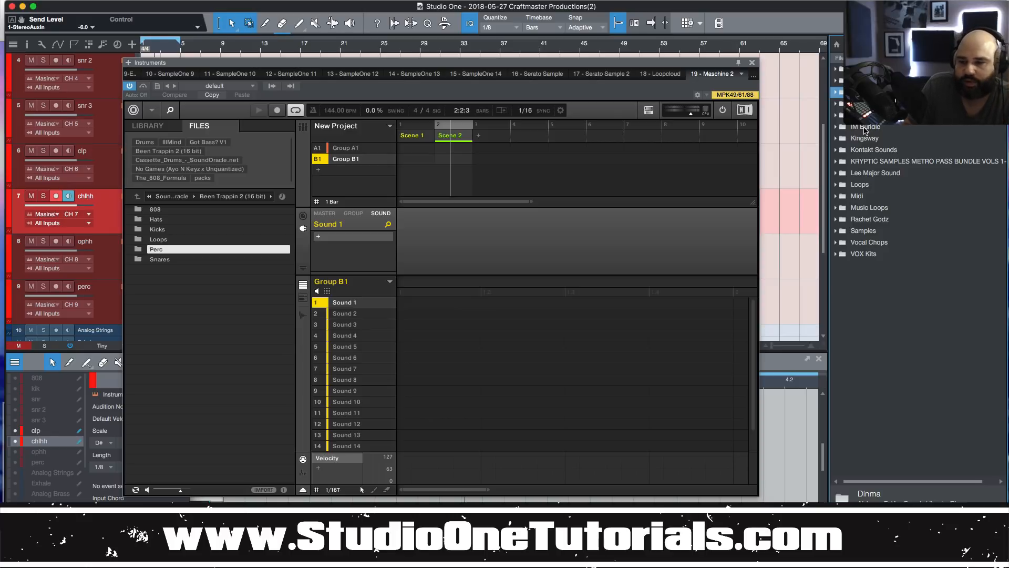
click(837, 94)
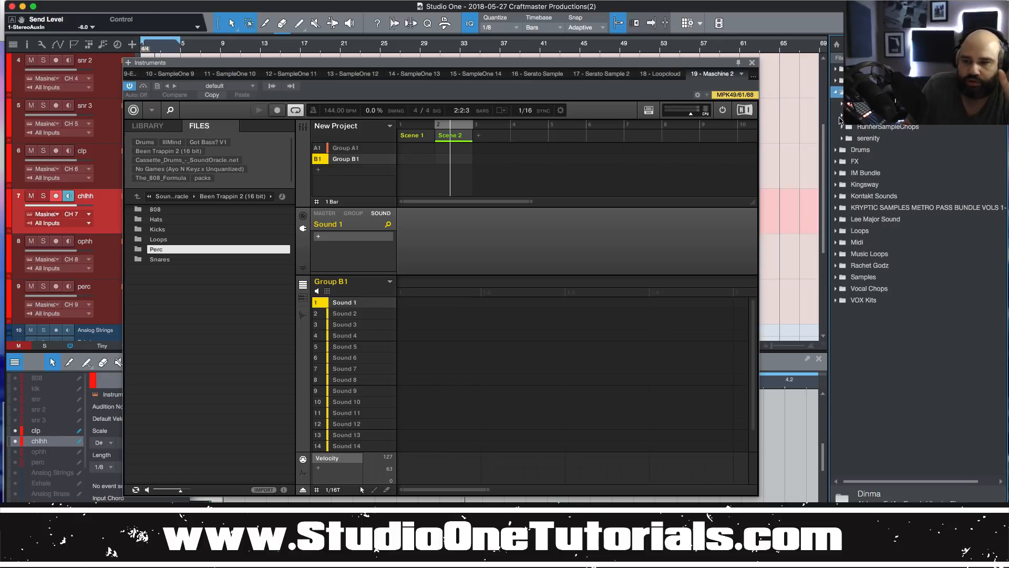
click(841, 127)
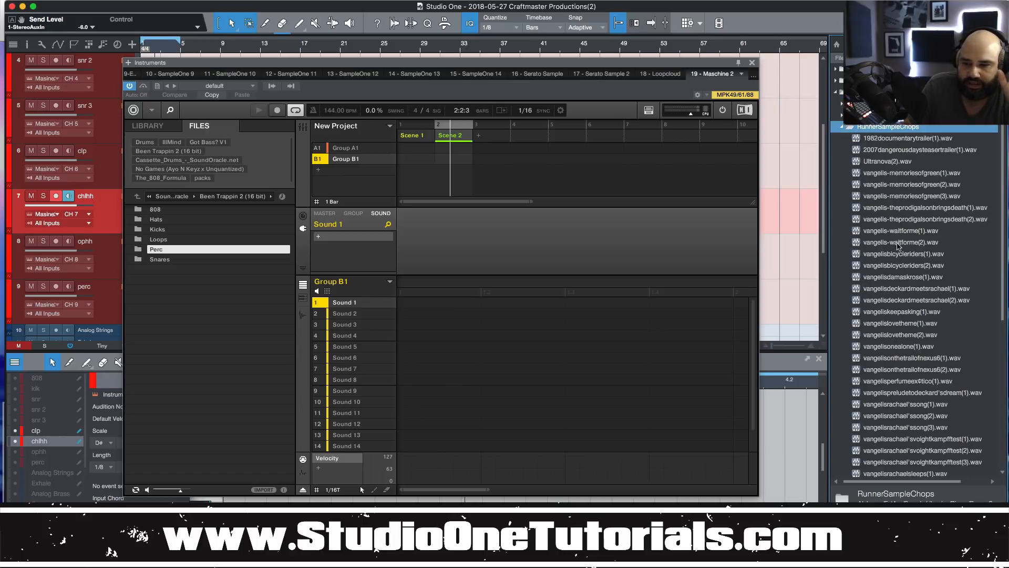
drag(897, 200, 355, 305)
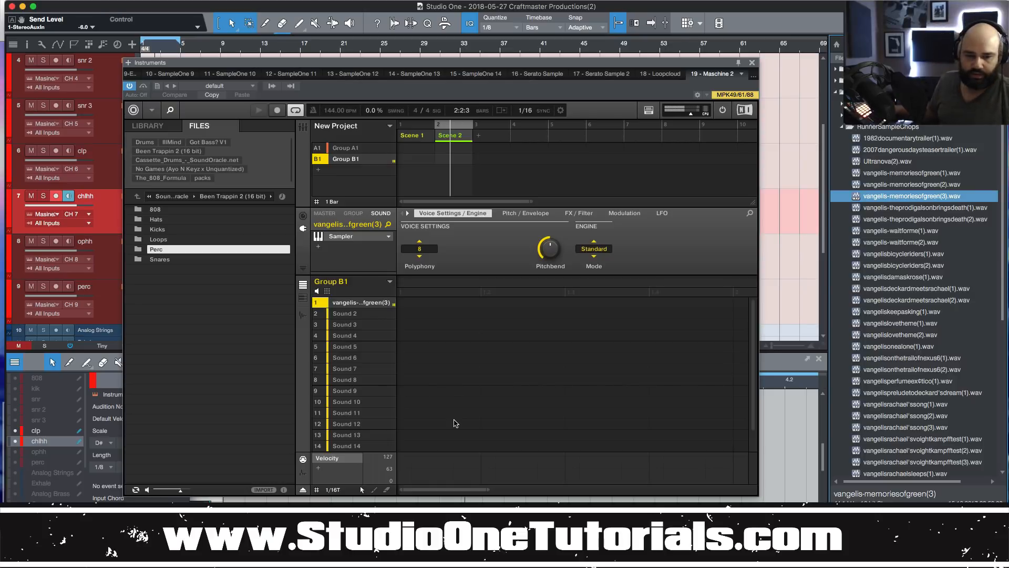
Set Sound 1's Sampler polyphony to 1 and load memoriesofgreen(3).wav into Sounds 2, 3 and 4.
click(418, 249)
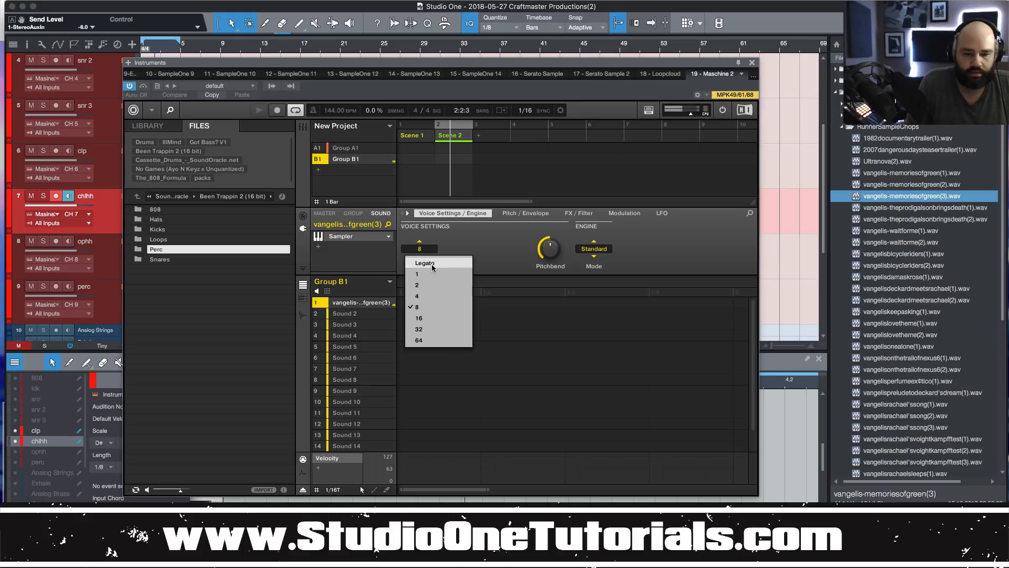
click(431, 271)
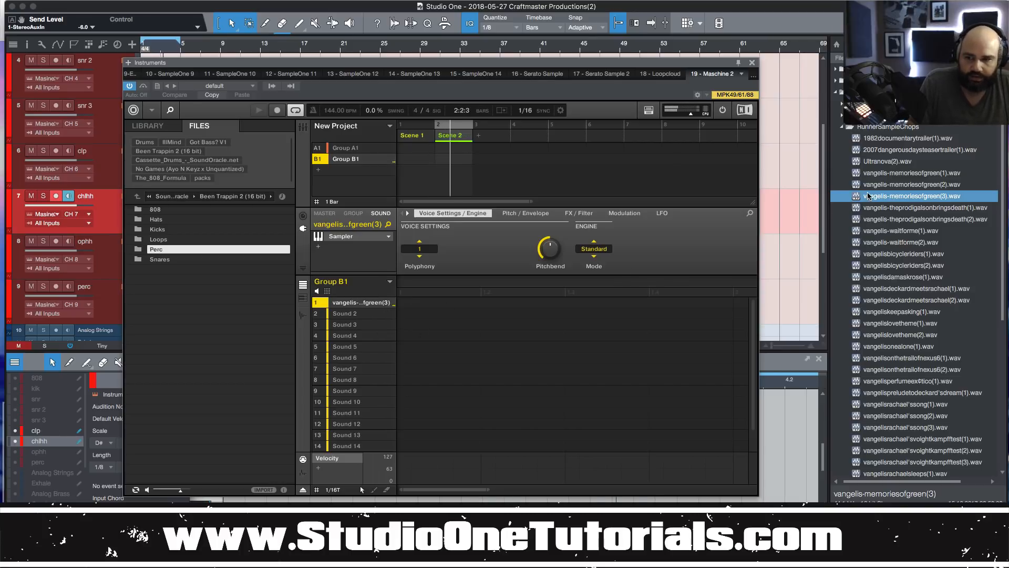
drag(868, 196, 363, 314)
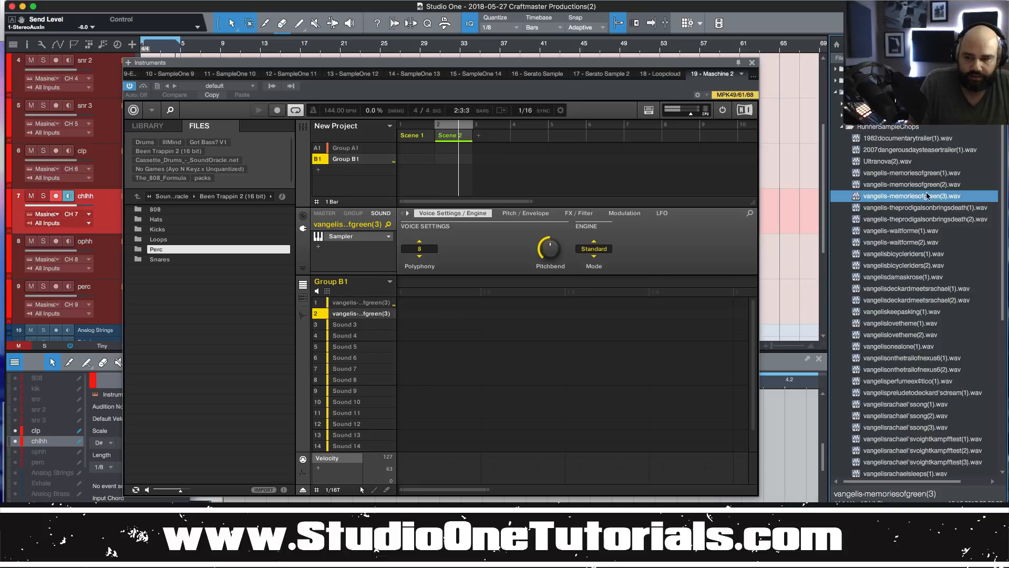
drag(928, 196, 383, 324)
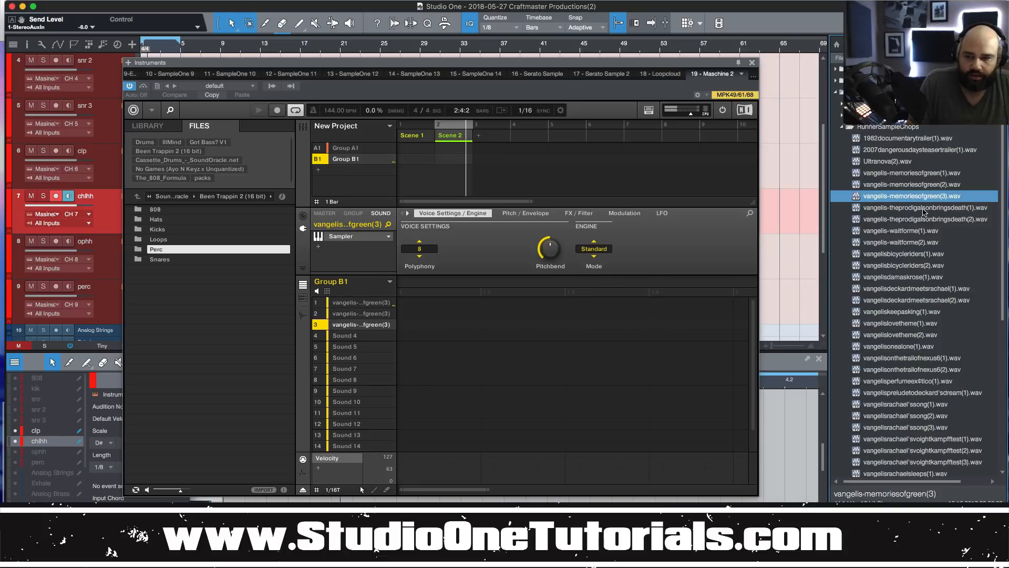
drag(924, 197, 372, 335)
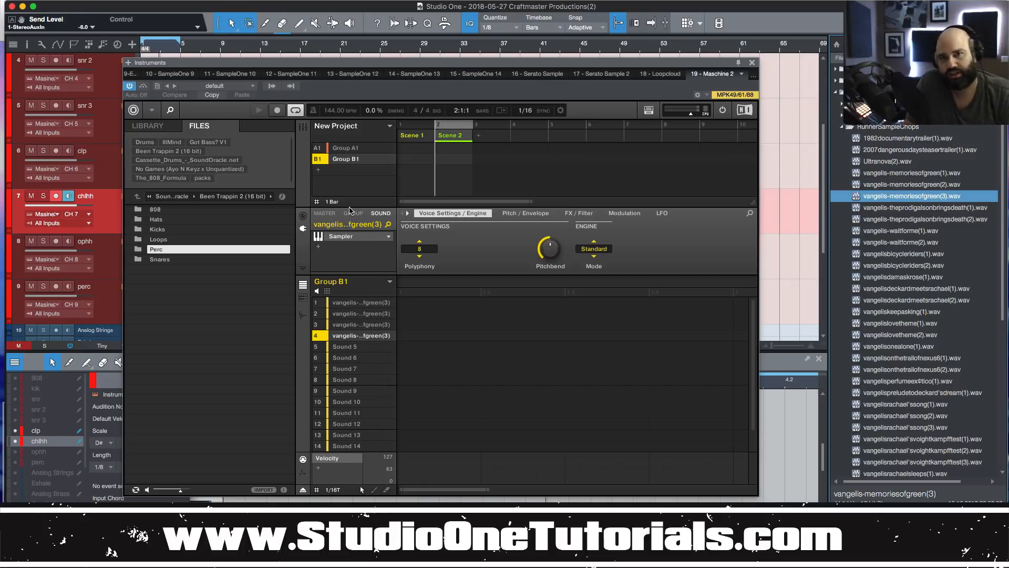
In Group B1's Output settings, try sending Aux 1 to Ext. 10, then set it back off.
click(352, 213)
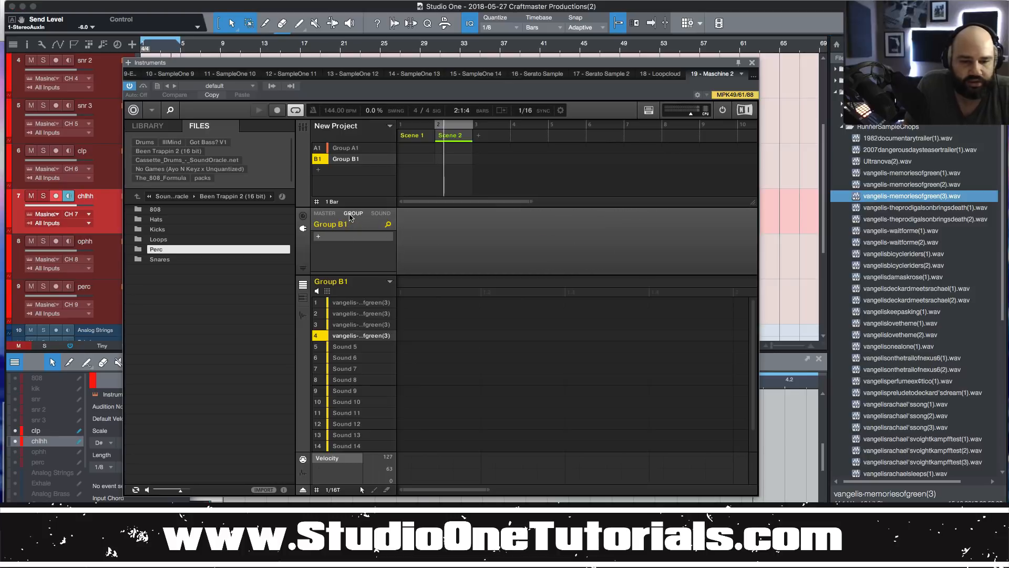
click(303, 216)
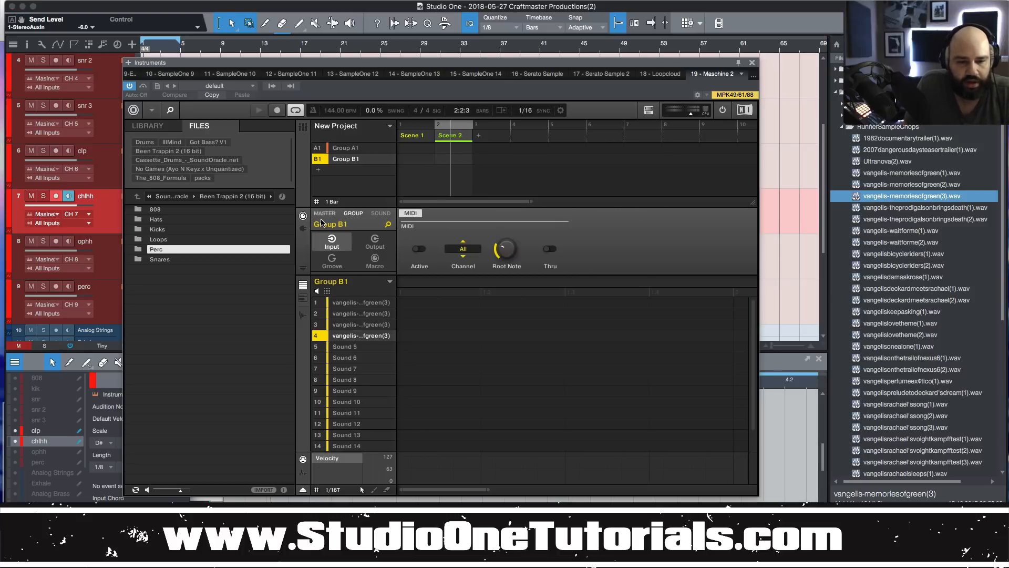
click(374, 243)
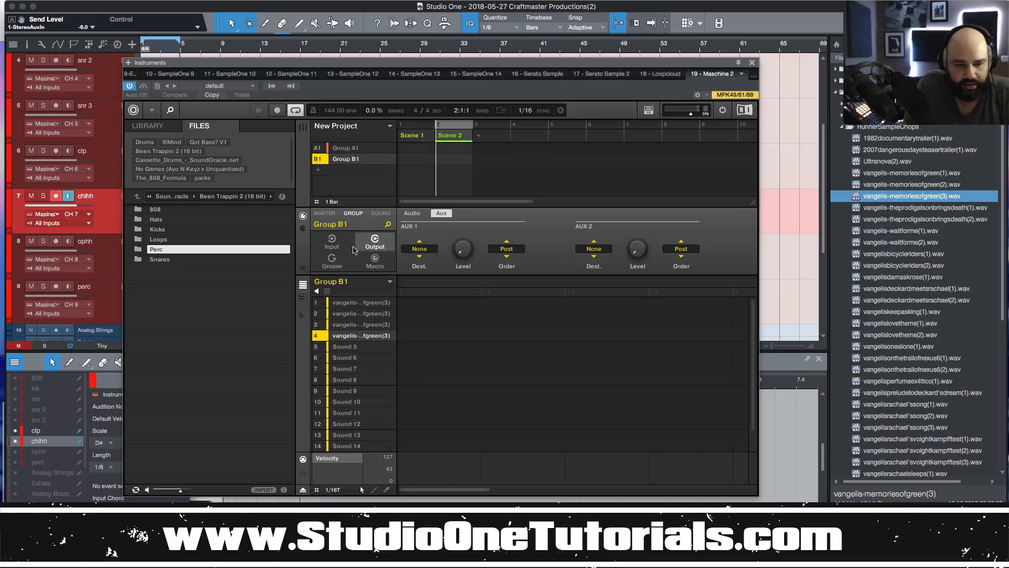
click(412, 250)
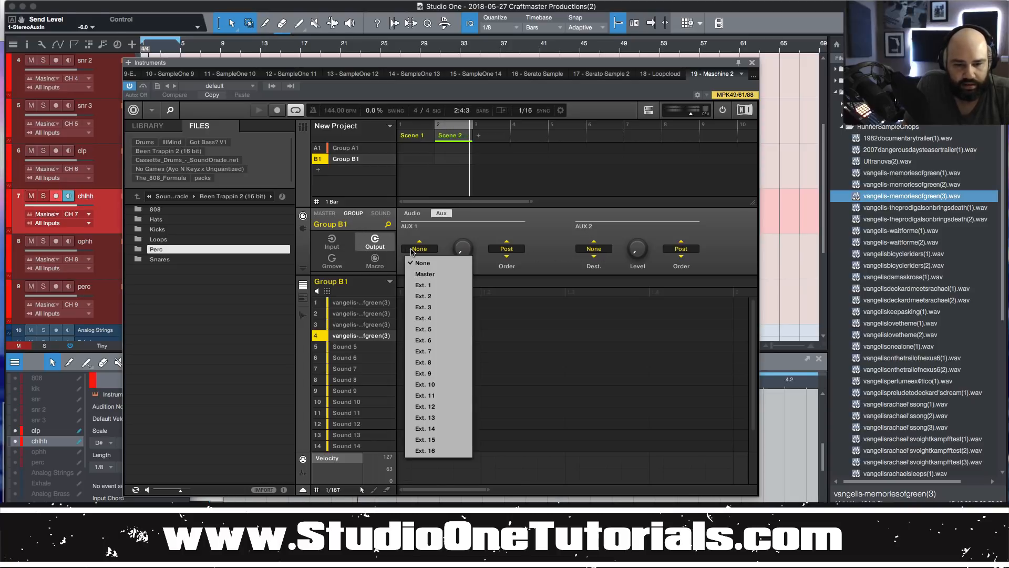
click(453, 386)
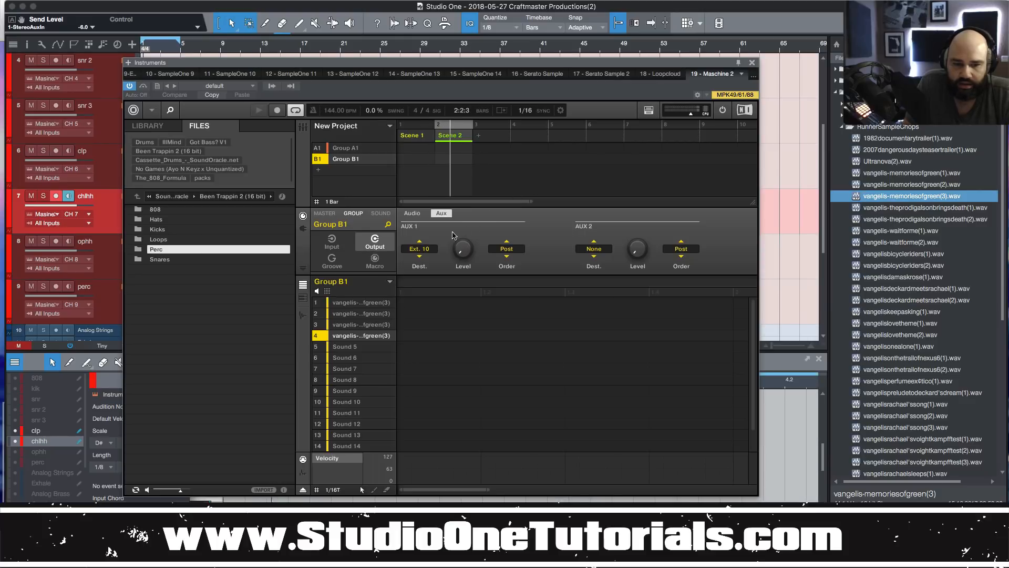
click(420, 249)
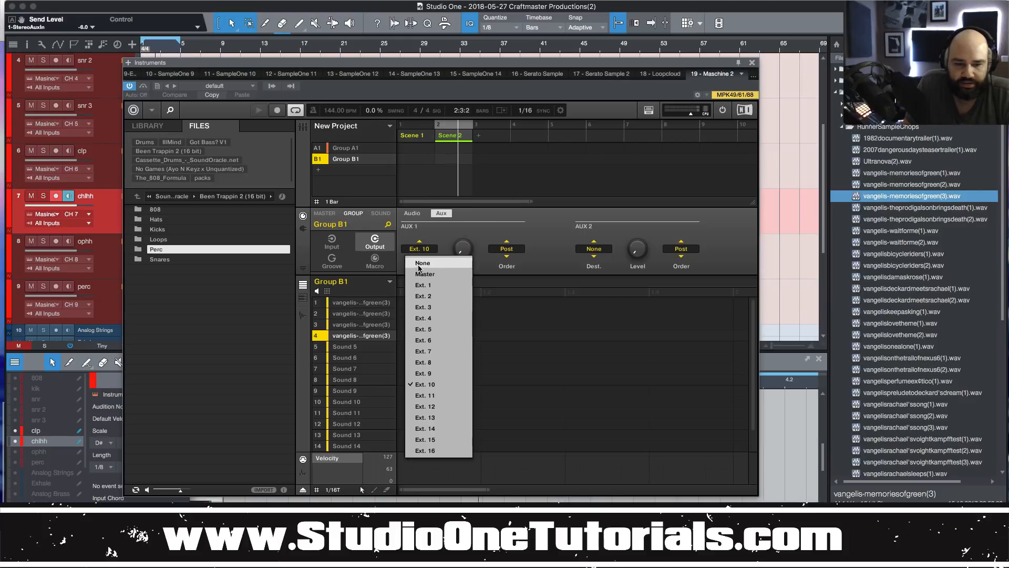
click(425, 273)
Route Group B1's main audio output to Ext. 10 and close the Maschine window.
click(416, 214)
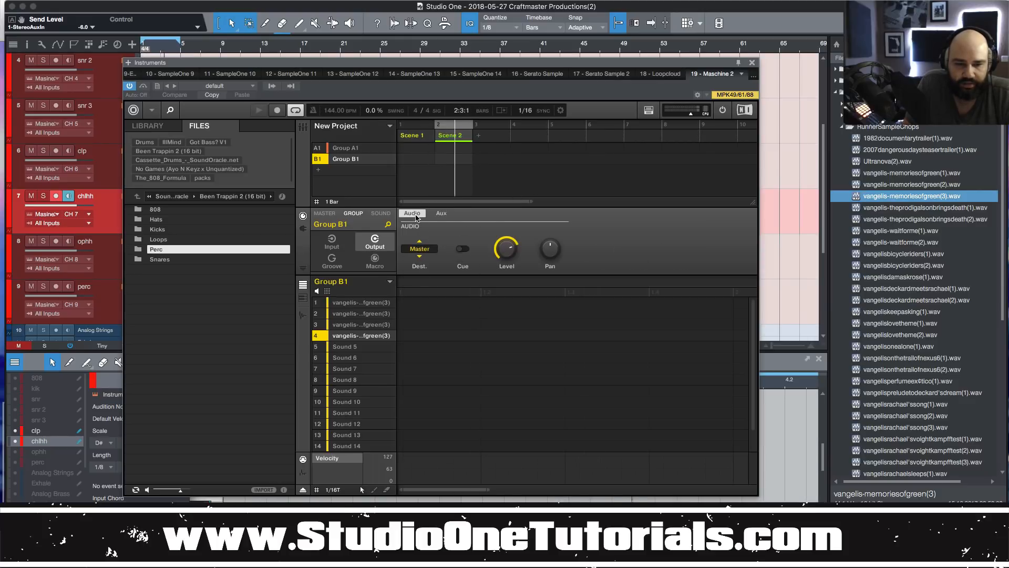
click(420, 256)
click(424, 249)
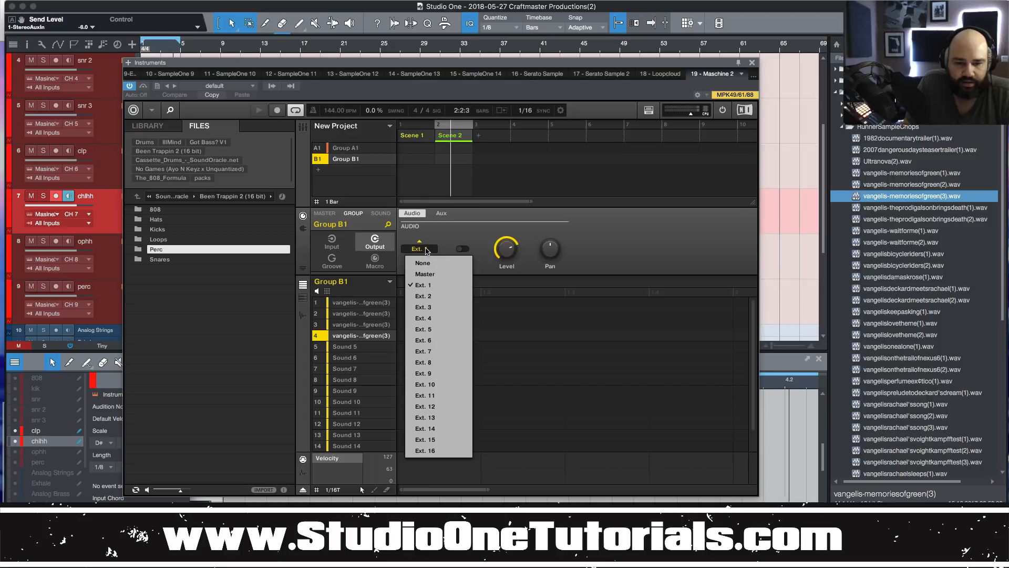
click(438, 384)
click(752, 63)
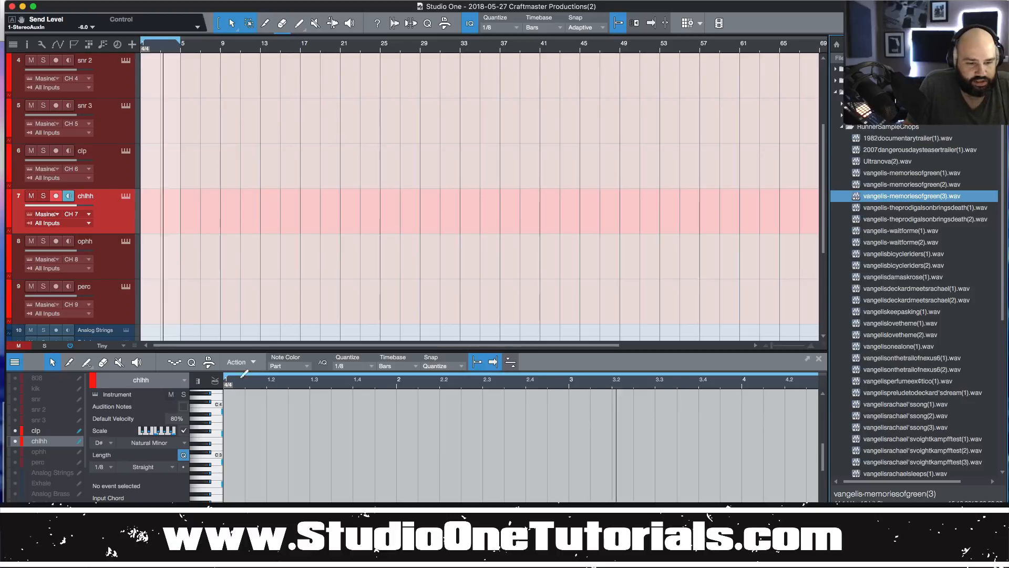
Open the Console with F3 and enable Maschine Out 10 from the Maschine 2 instrument outputs.
key(F3)
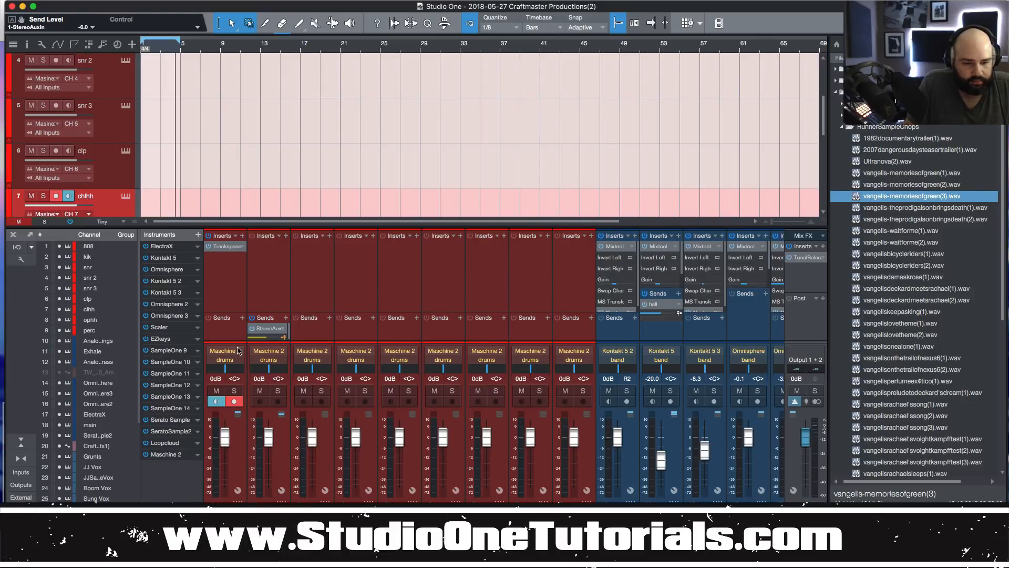
click(198, 454)
click(180, 477)
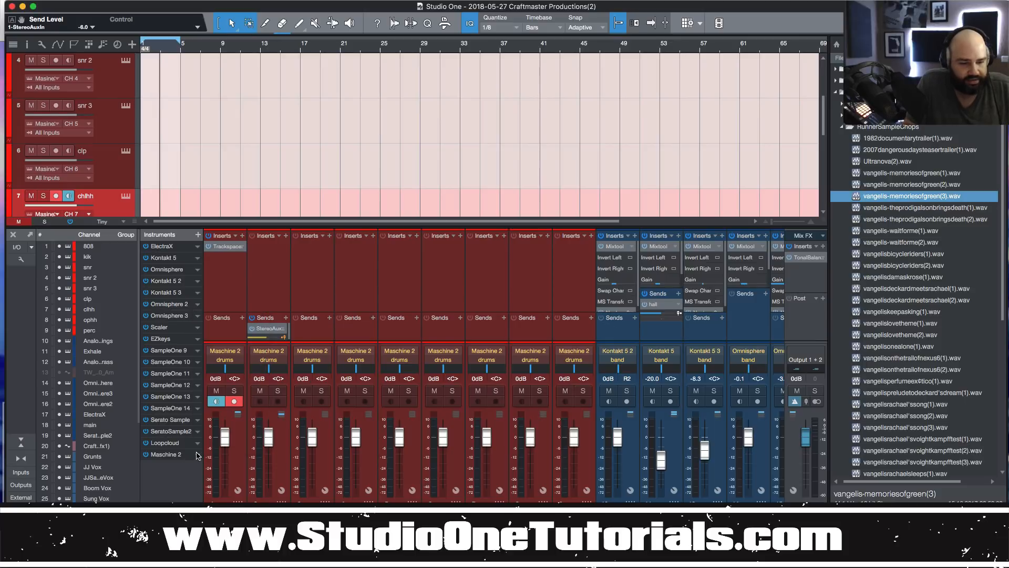
click(197, 454)
click(239, 328)
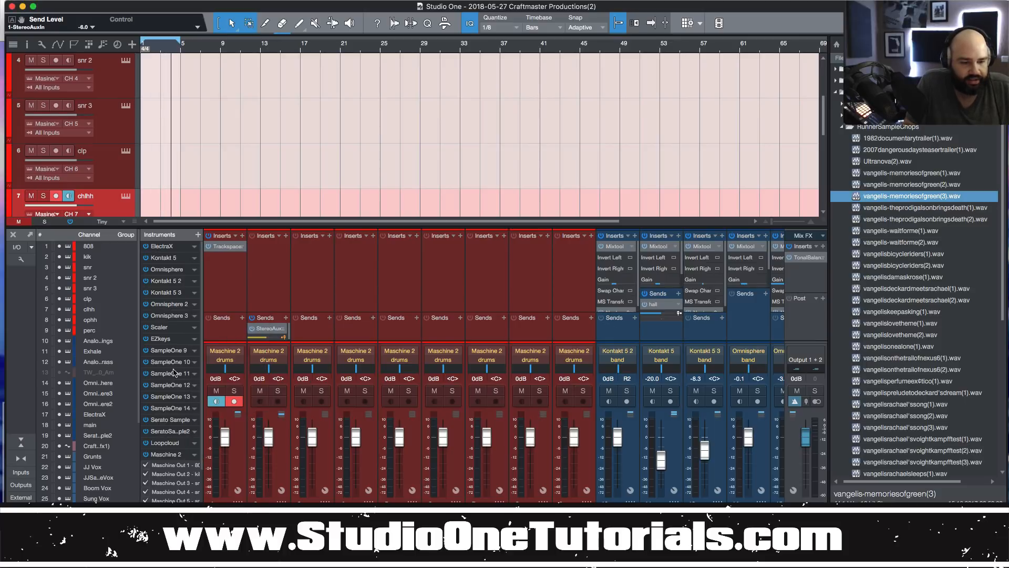
scroll(194, 431, down, 3)
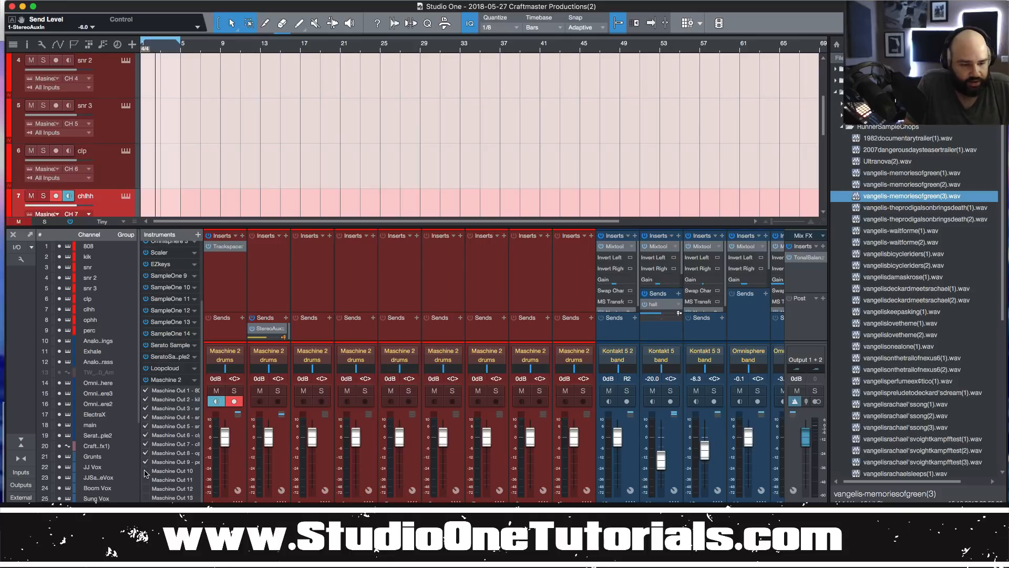
click(146, 471)
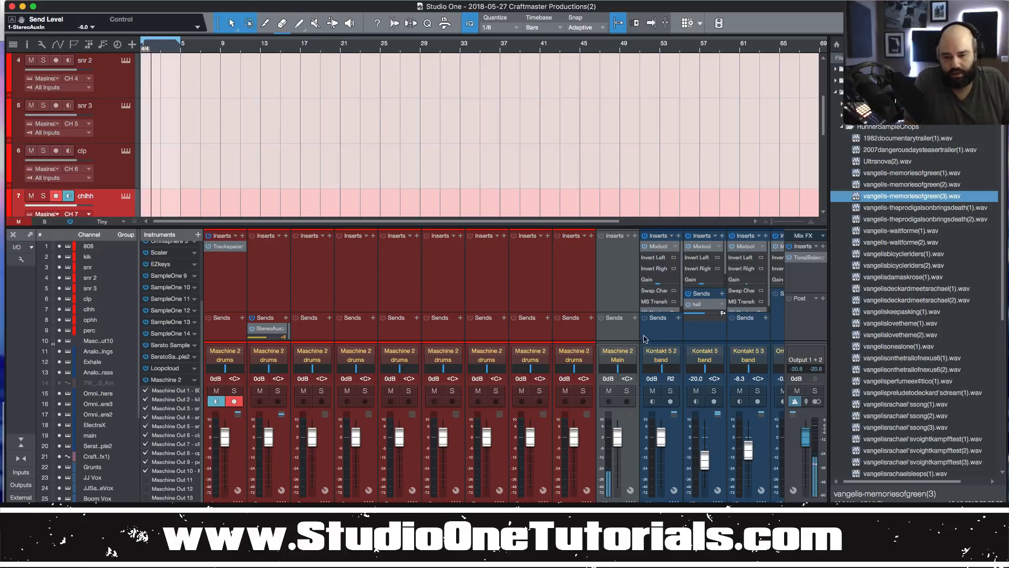
Route the new Maschine Out 10 channel to band and insert RC-20 Retro Color on it.
click(618, 359)
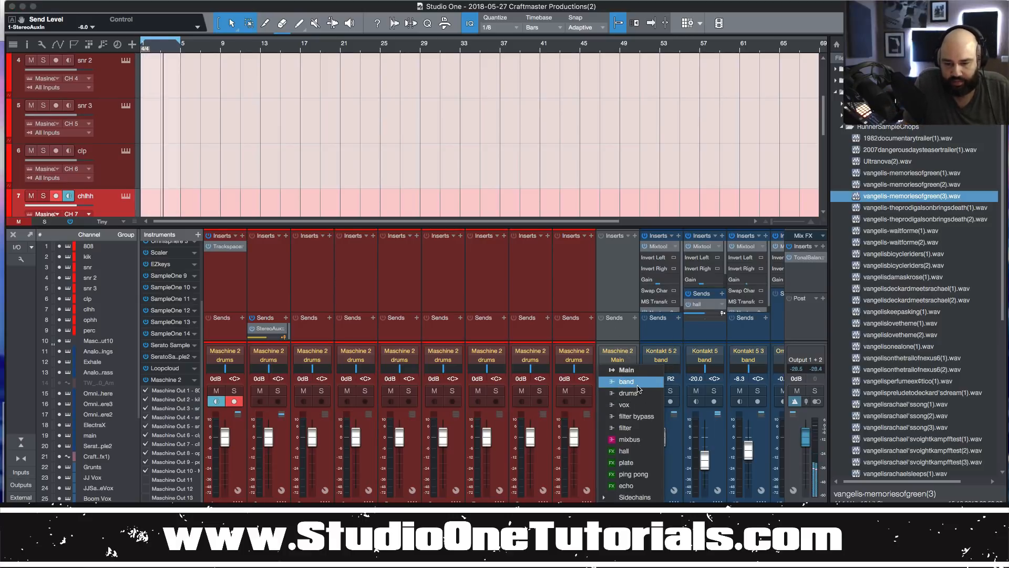
click(611, 438)
click(634, 236)
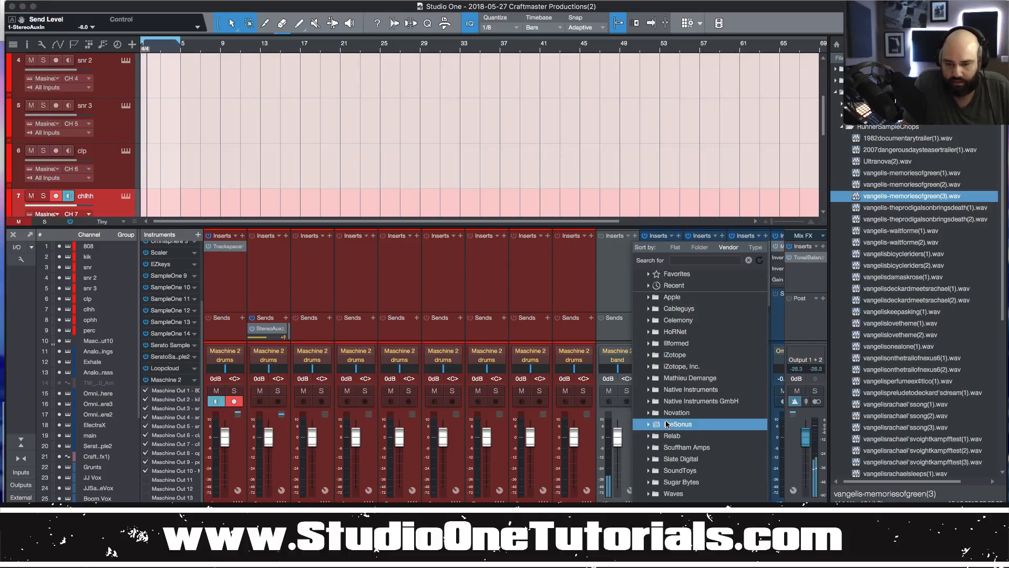
click(687, 261)
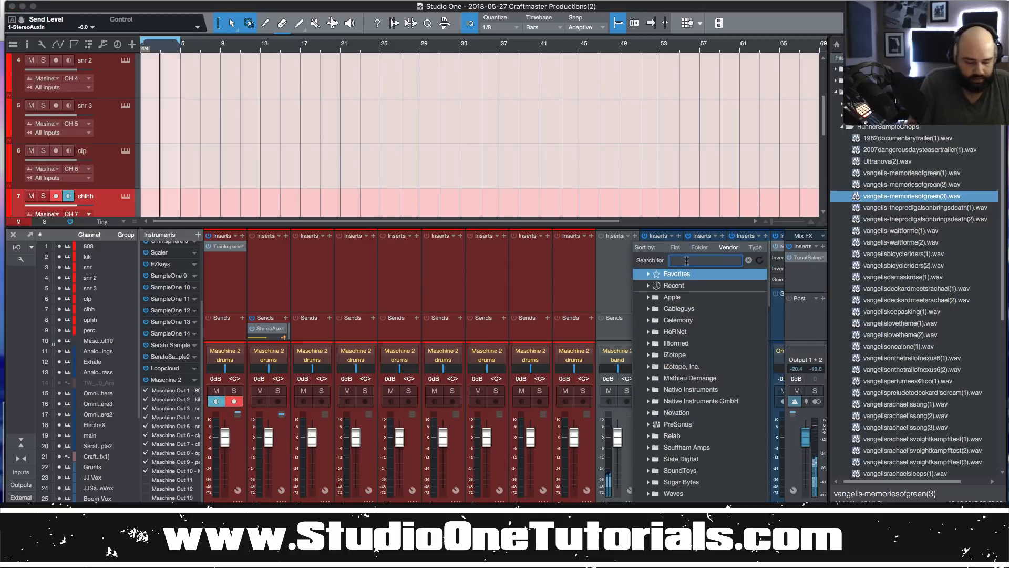
text(rc)
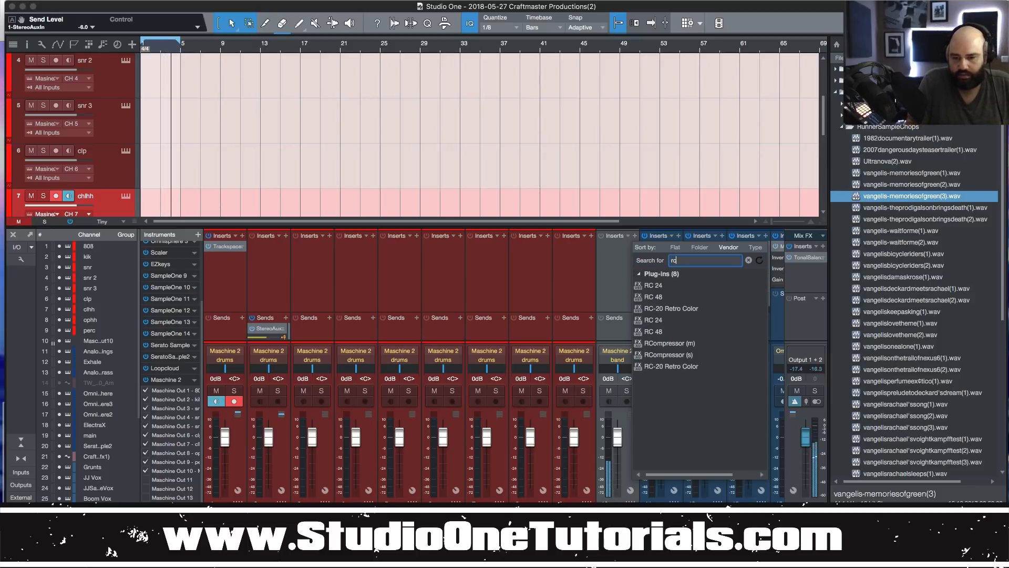
click(681, 309)
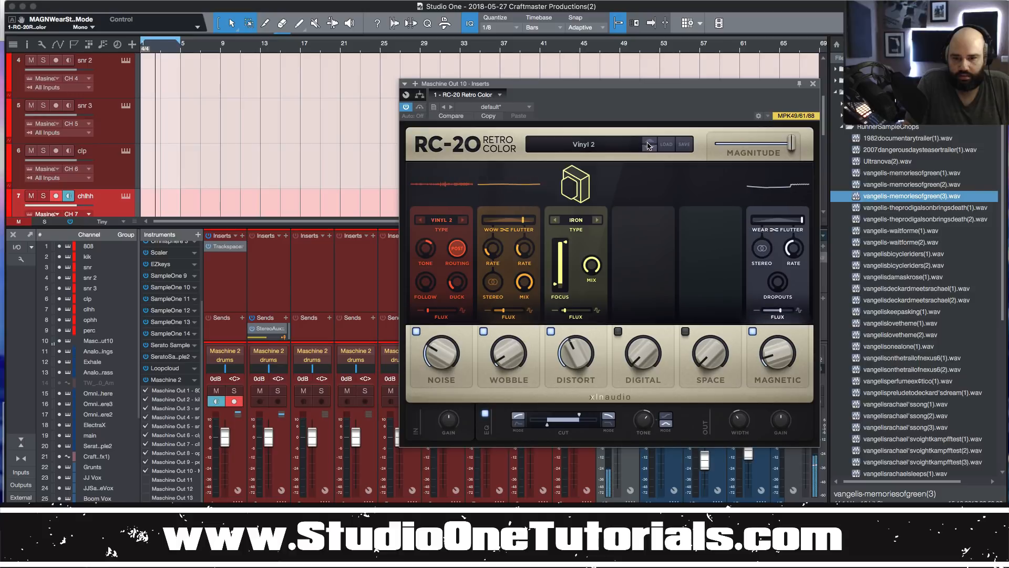
Load RC-20's Transmitting From Space preset, switch Wobble on at about 35%, and close the plugin.
click(649, 147)
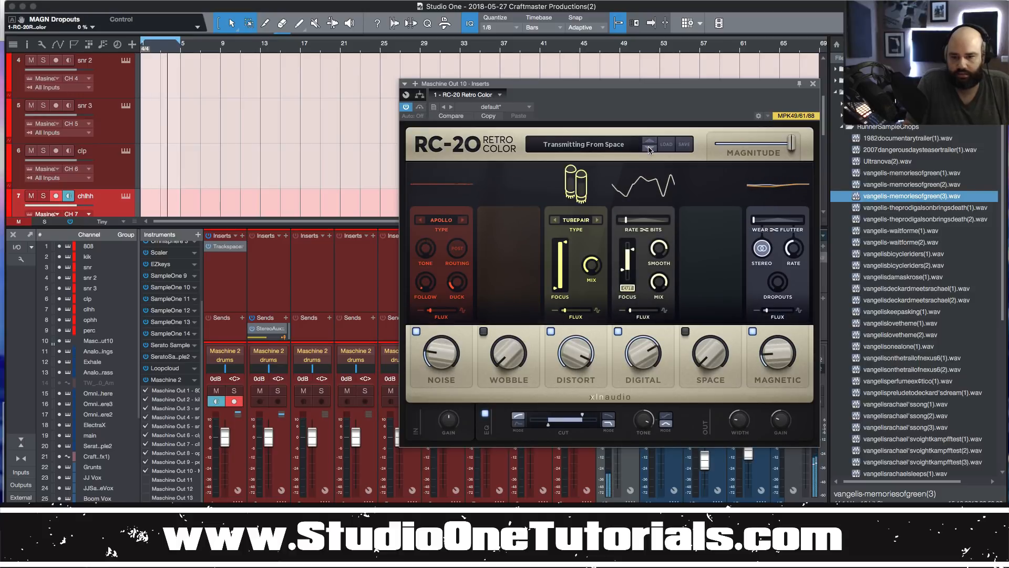
click(484, 331)
drag(508, 353, 508, 331)
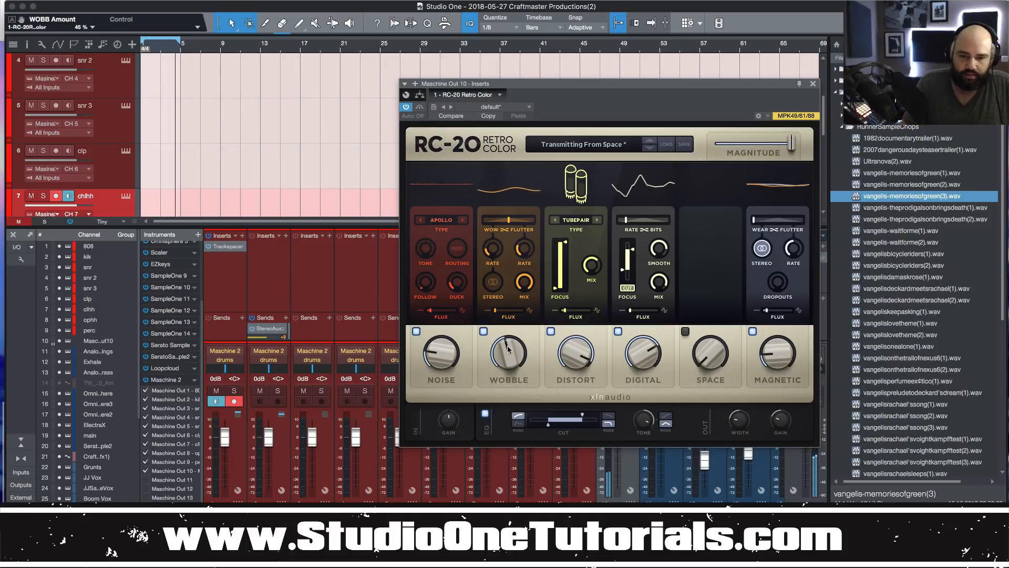
drag(508, 353, 503, 366)
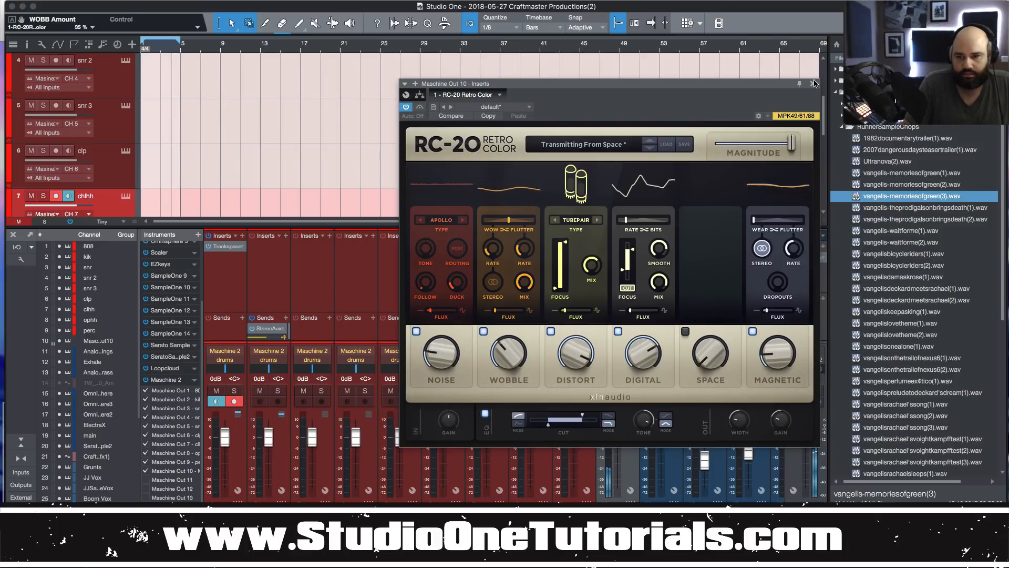
click(813, 83)
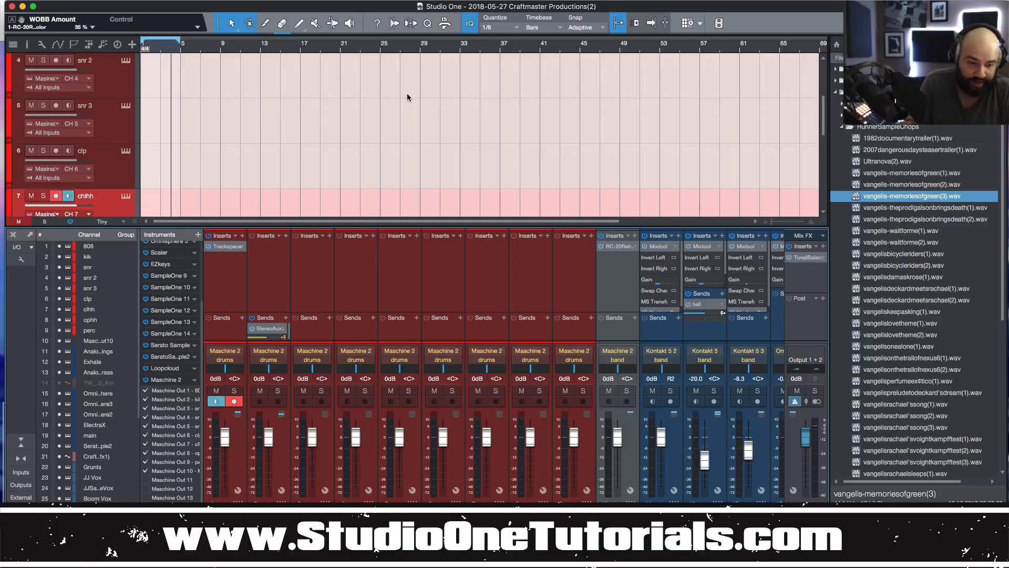
Uncheck Maschine Out 10 in the Instruments list to remove the Maschine 2 band channel from the mixer.
right_click(627, 463)
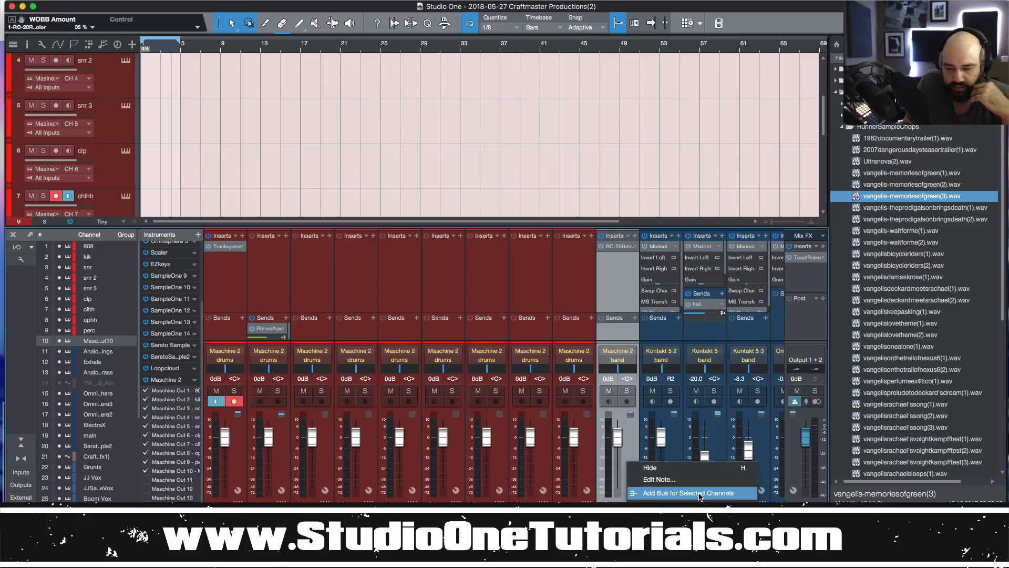
click(148, 476)
click(146, 472)
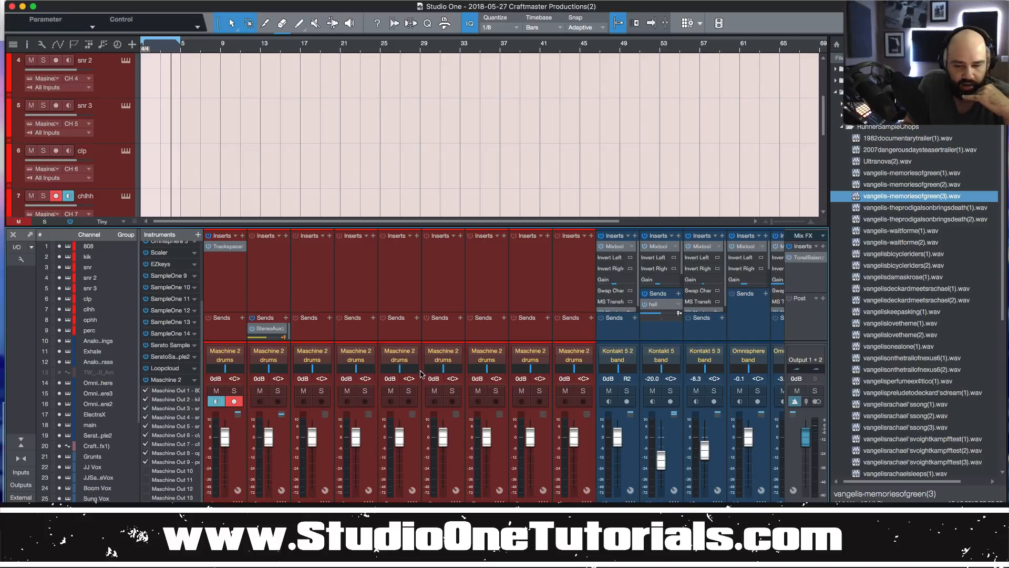